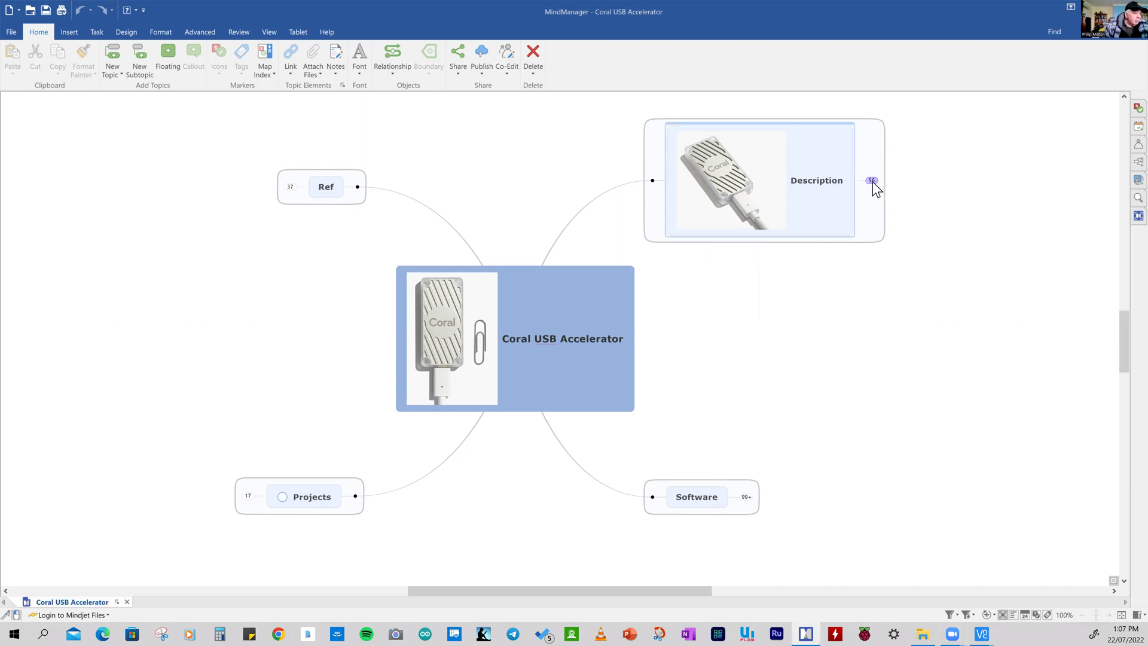
Expand Description and What? to show Works with, high-speed ML inferencing and supported AI systems
left_click(874, 181)
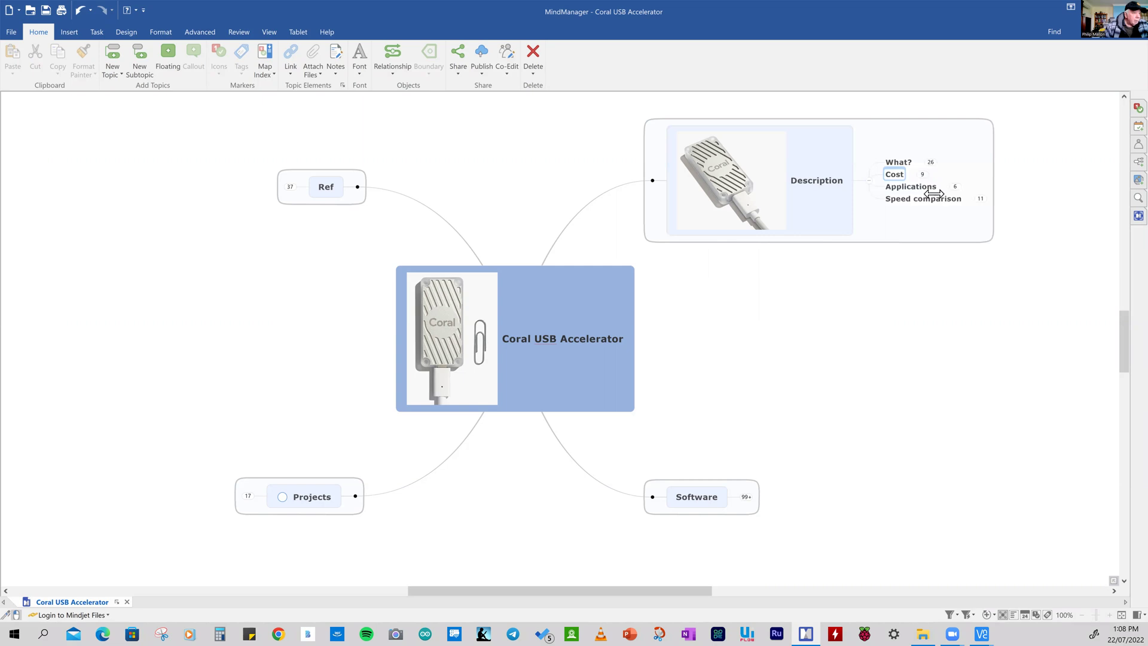
left_click(932, 162)
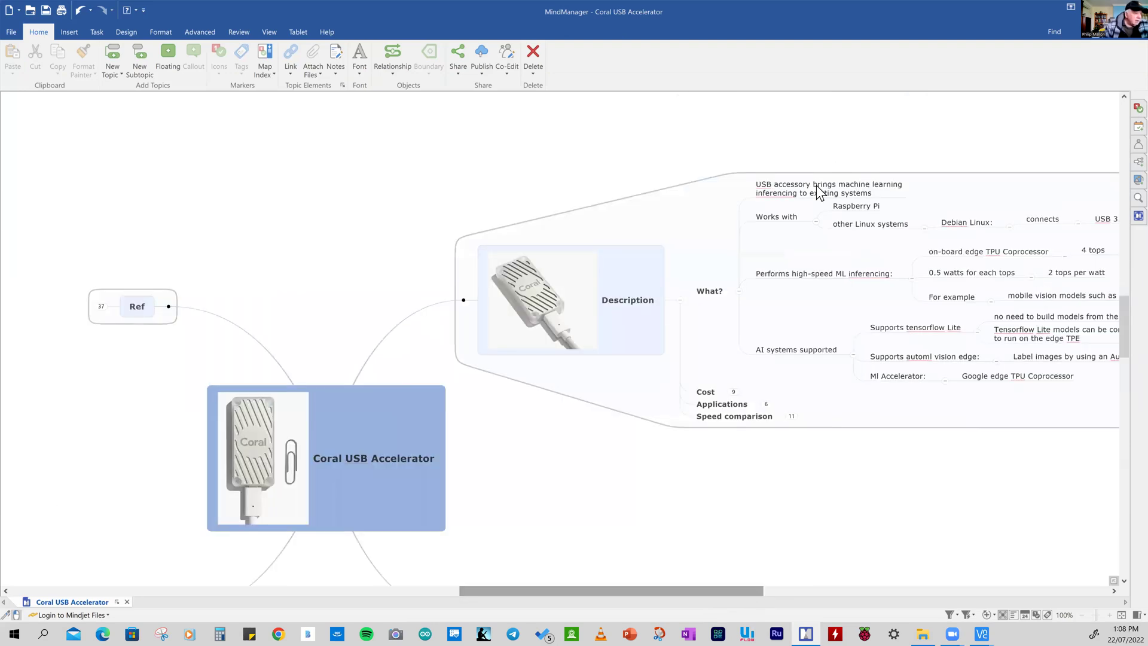
left_click(817, 186)
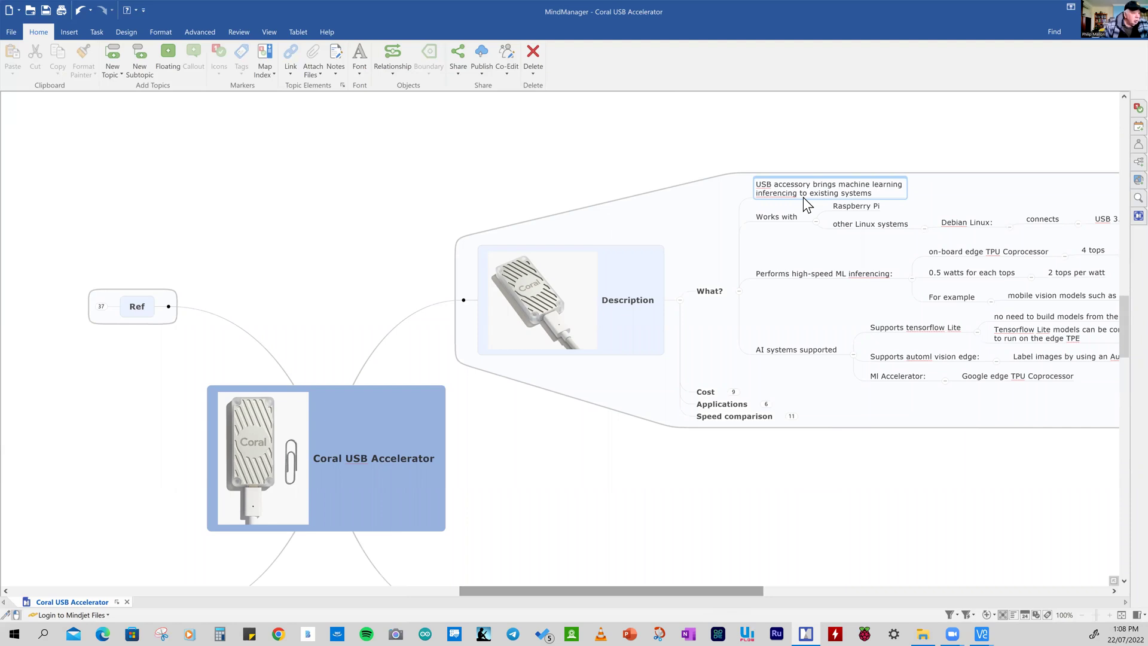
left_click(870, 207)
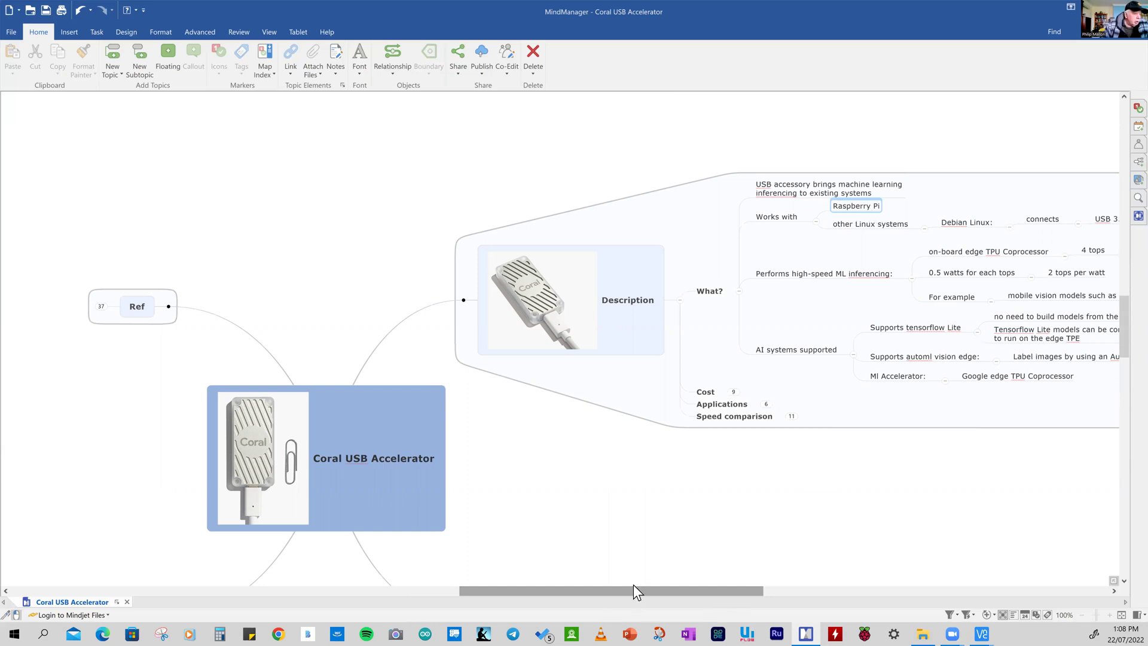
key("Escape")
left_click_drag(662, 587, 673, 510)
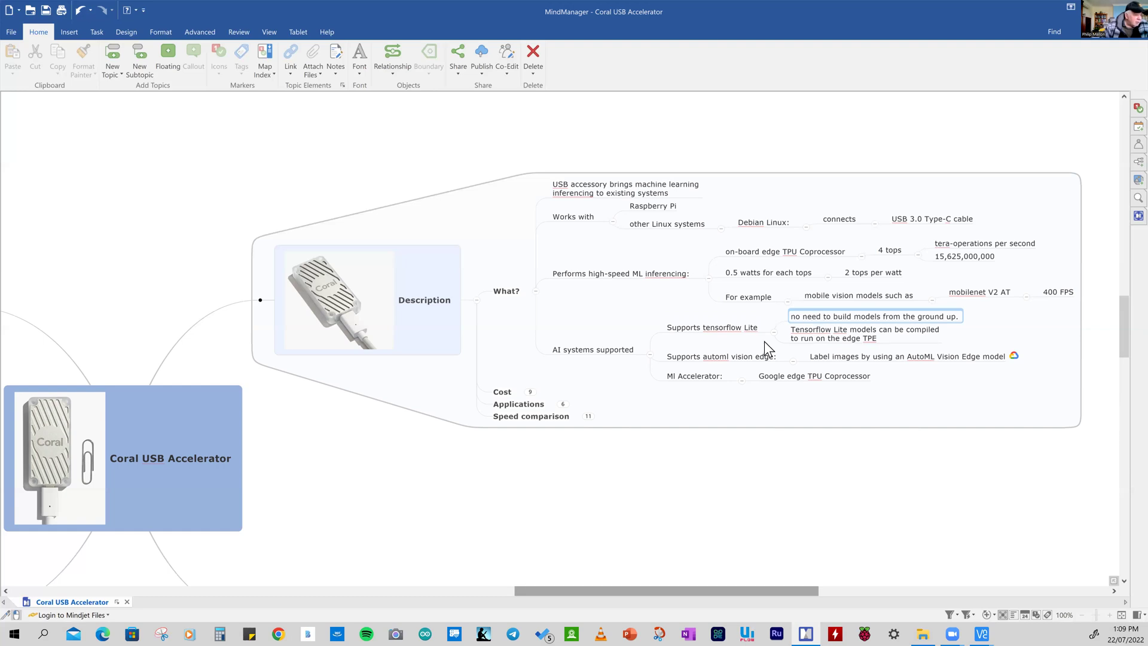
Expand the Cost branch and highlight seeed studio at $US59.99 + shipping and amazon at $US350
scroll(540, 362, "down", 1)
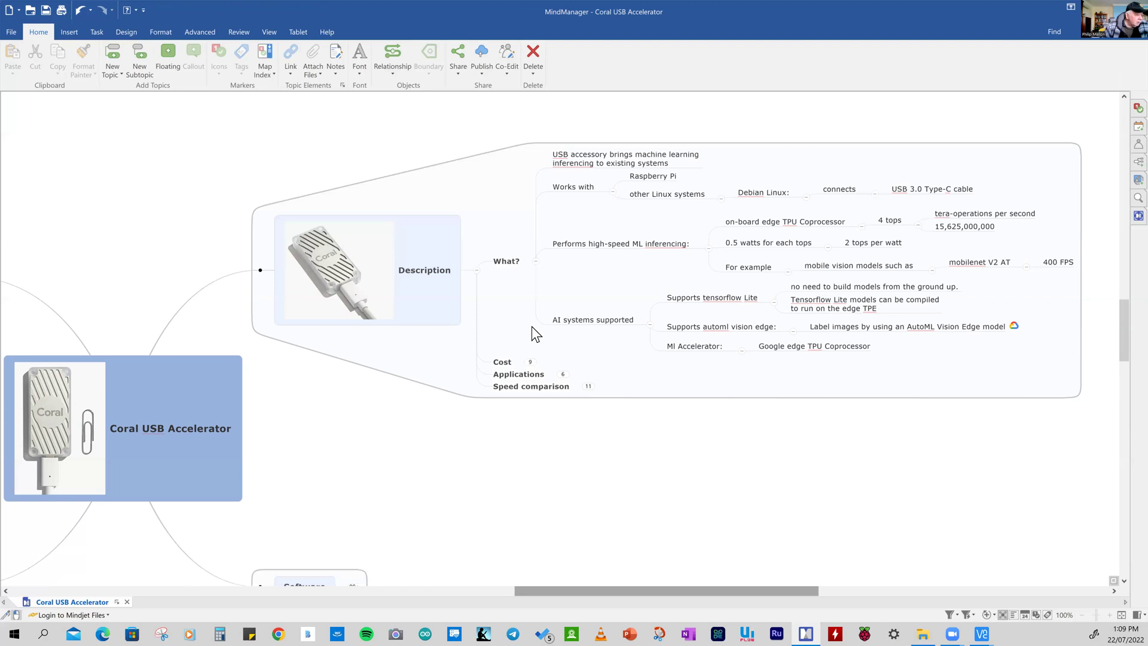
scroll(532, 328, "down", 1)
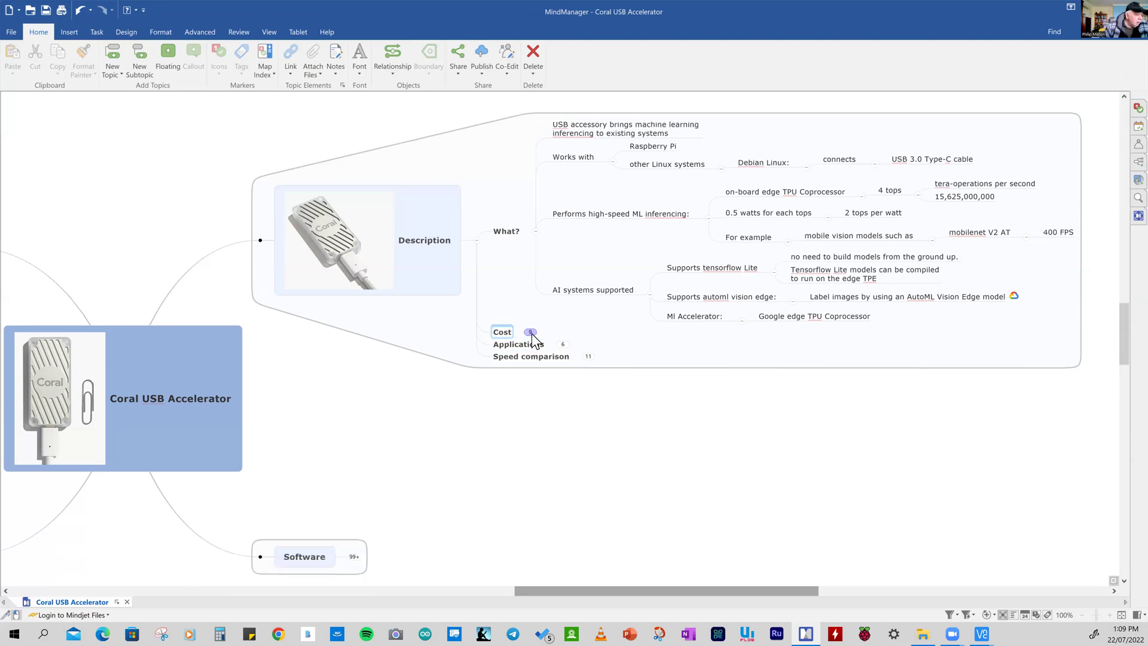
left_click(531, 332)
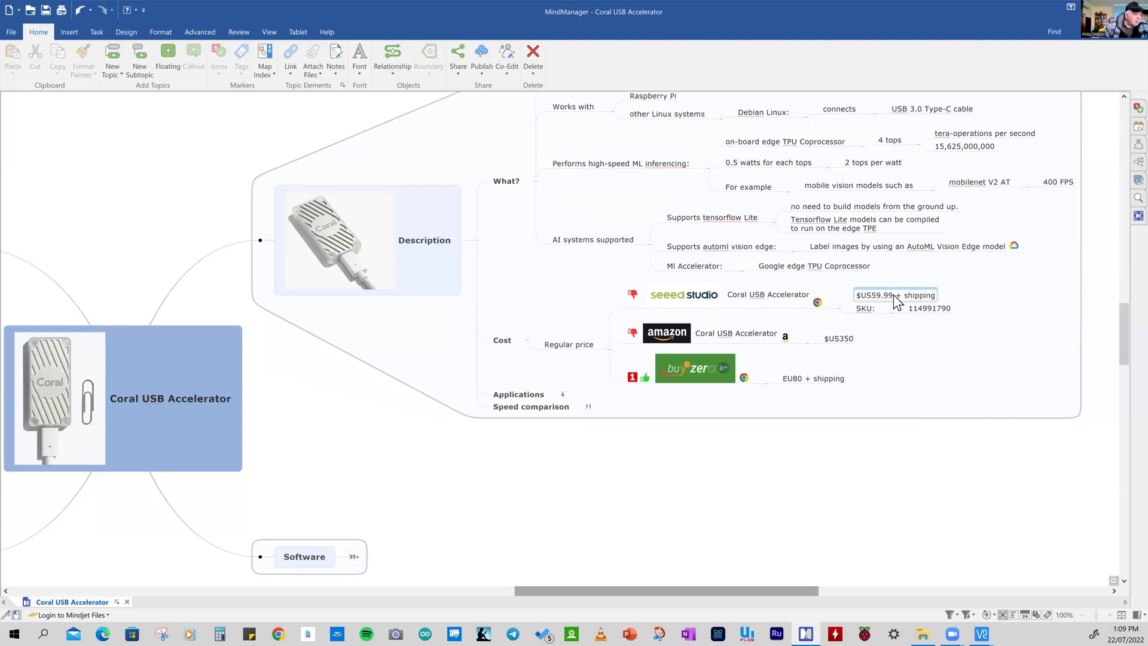
left_click(729, 301)
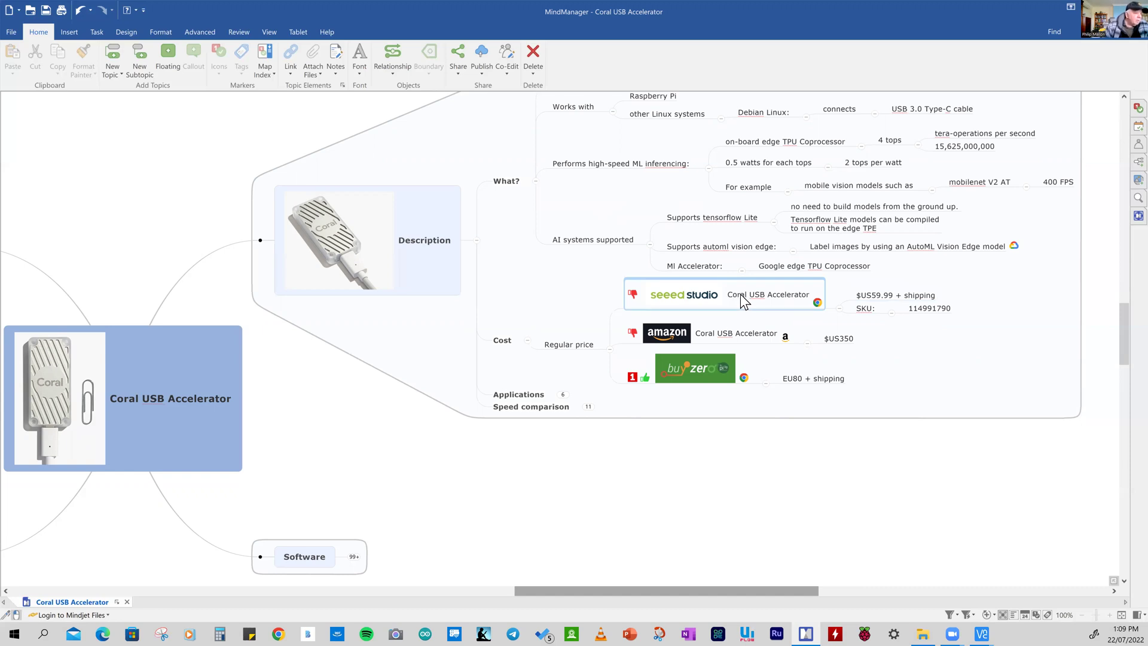
left_click(726, 335)
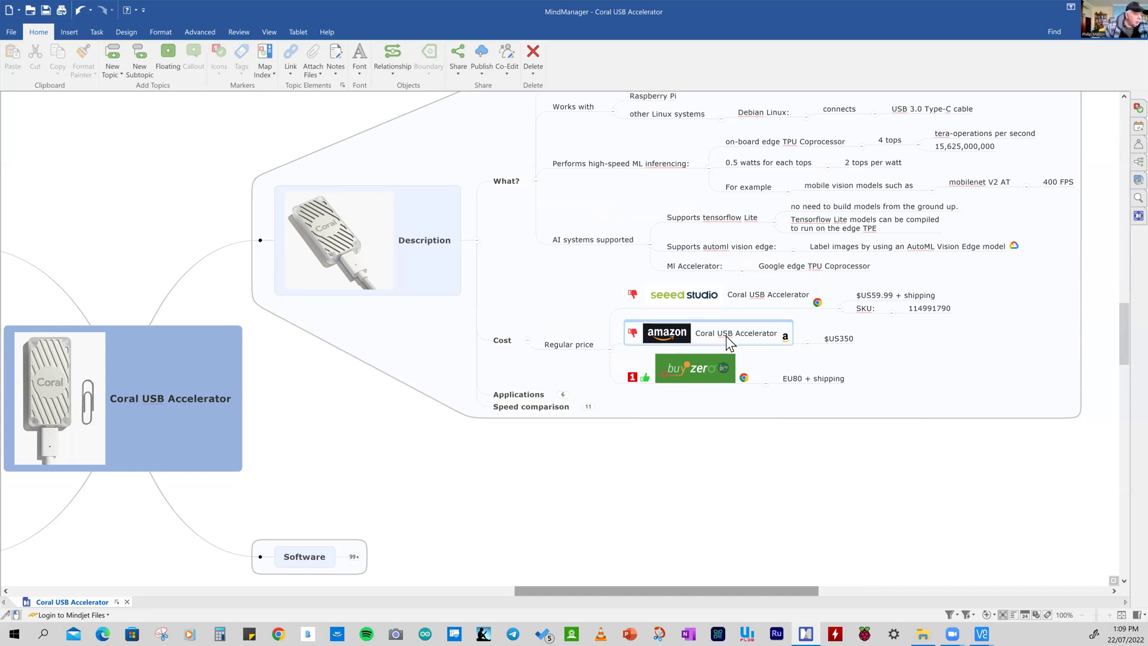
left_click(848, 342)
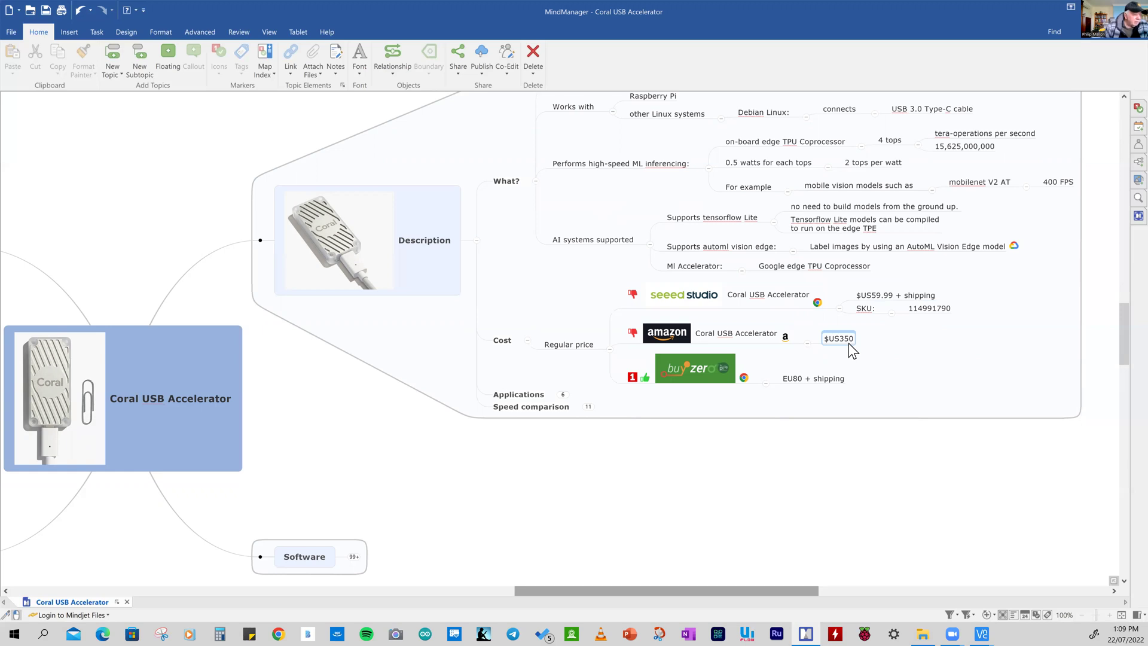
left_click(887, 294)
Step through the amazon, buyzero and SKU topics, ending on the EU80 + shipping price
left_click(892, 365)
left_click(714, 330)
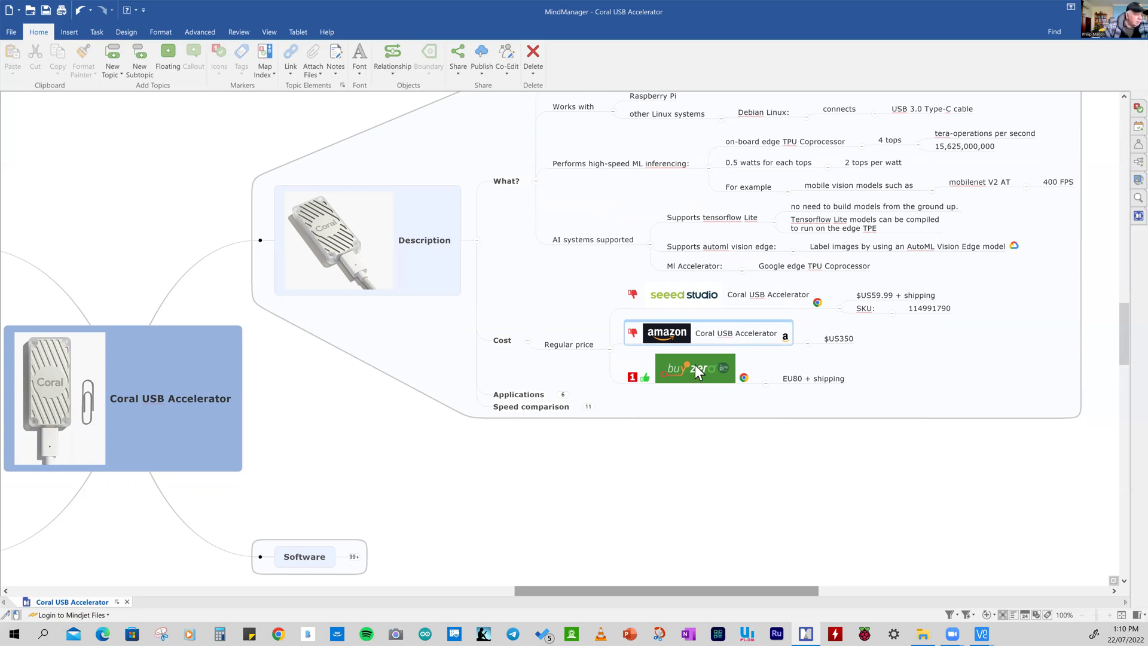
left_click(675, 375)
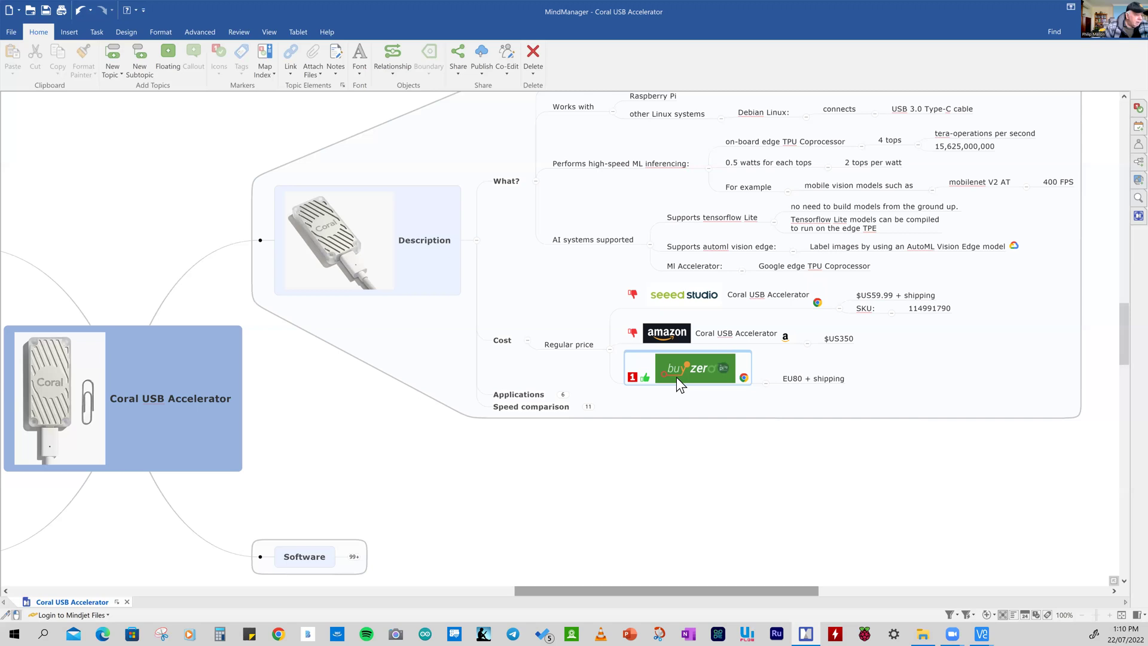
left_click(865, 308)
left_click(800, 382)
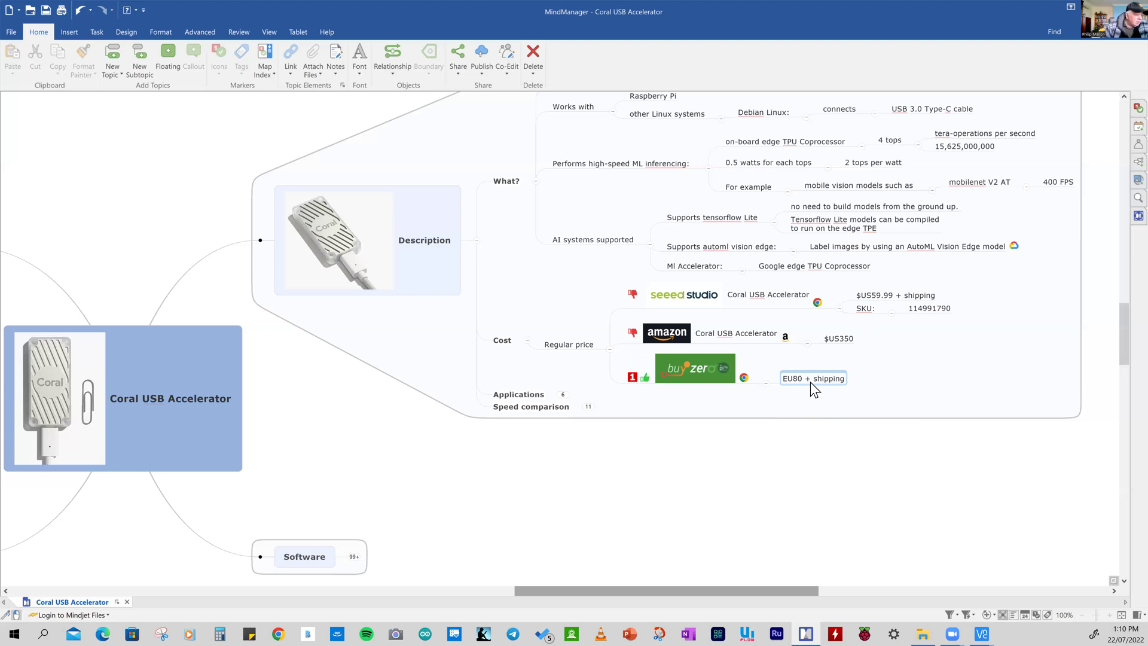
Expand Applications and go through Machine Learning, detecting weeds and rubbish sorting, then select Speed comparison
left_click(563, 395)
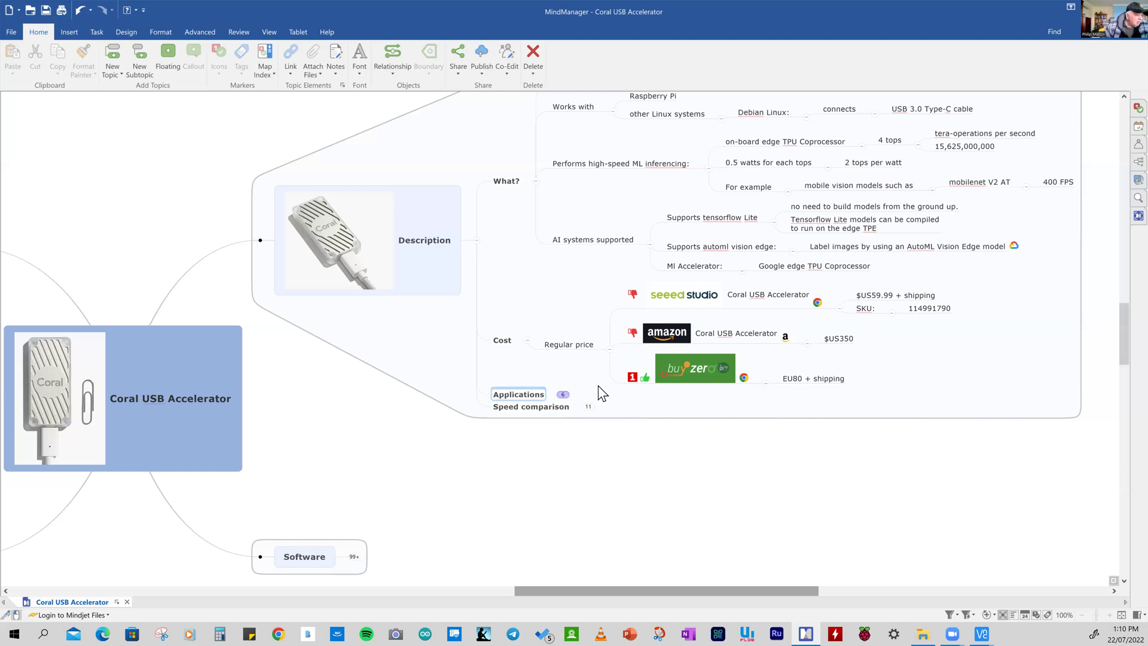
left_click(625, 390)
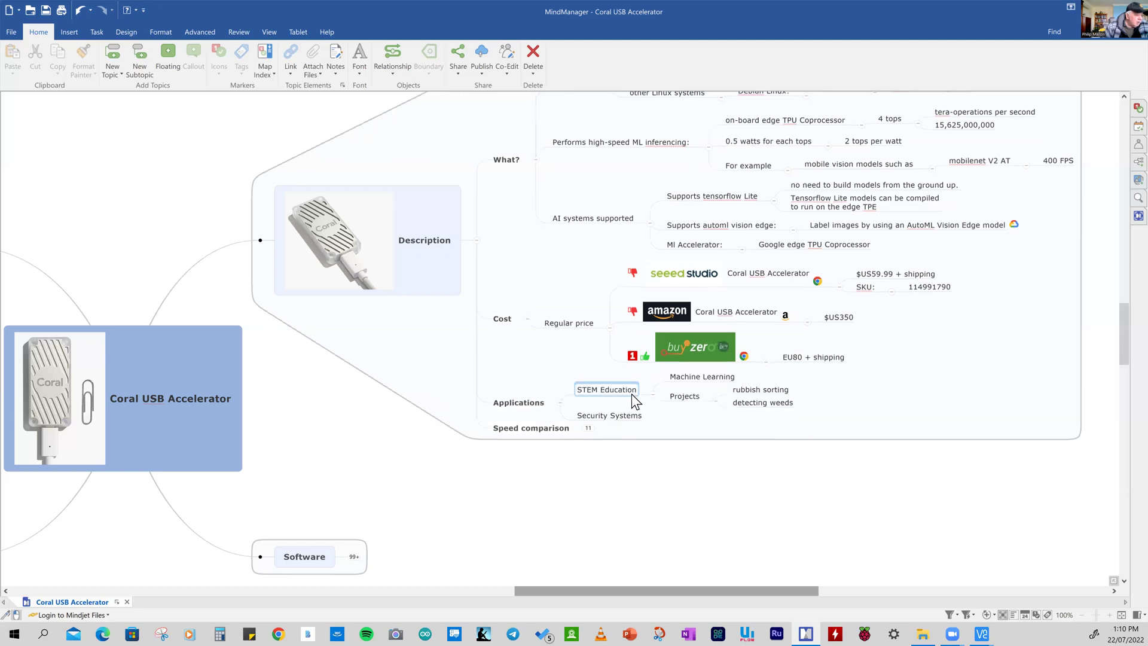
left_click(722, 381)
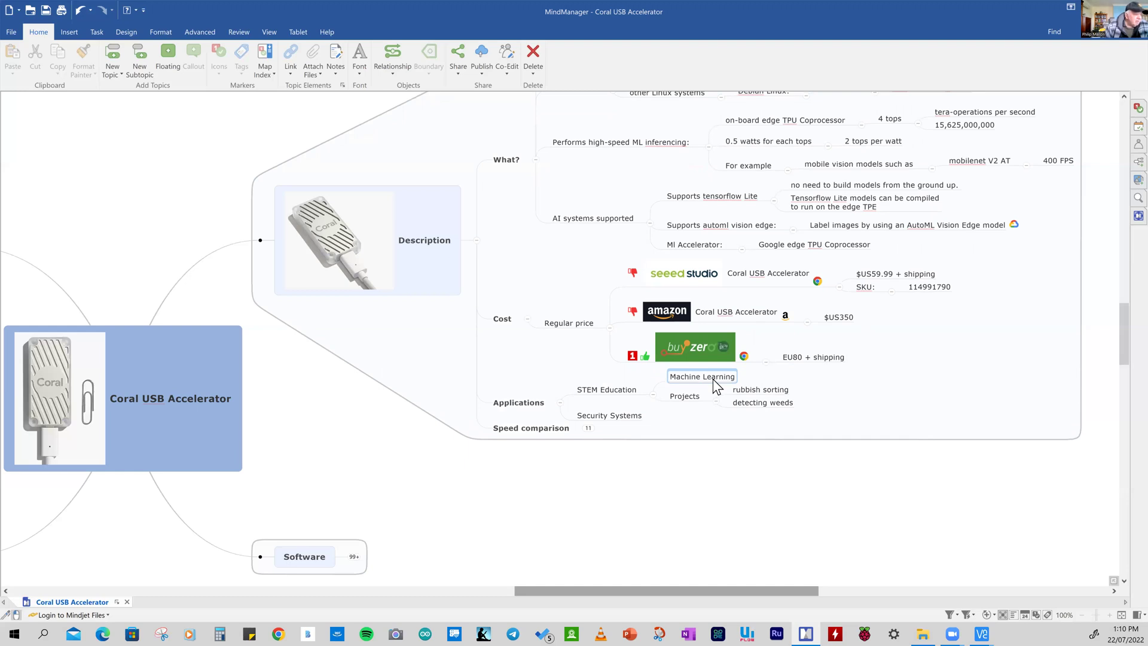
left_click(688, 397)
left_click(779, 399)
left_click(779, 392)
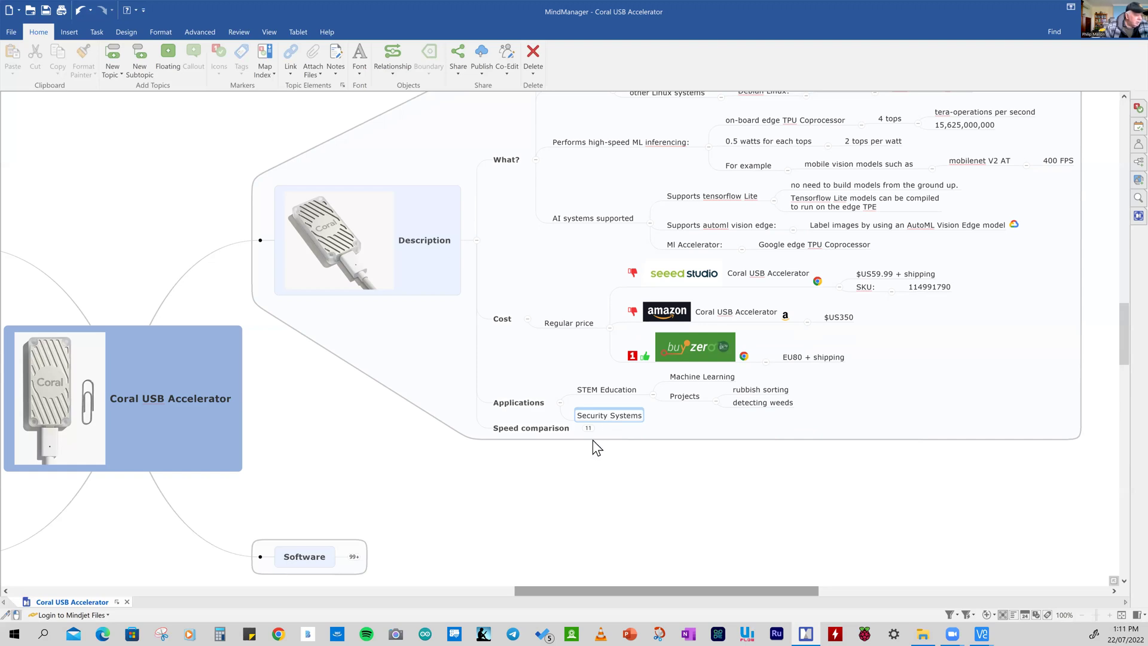
key("Down")
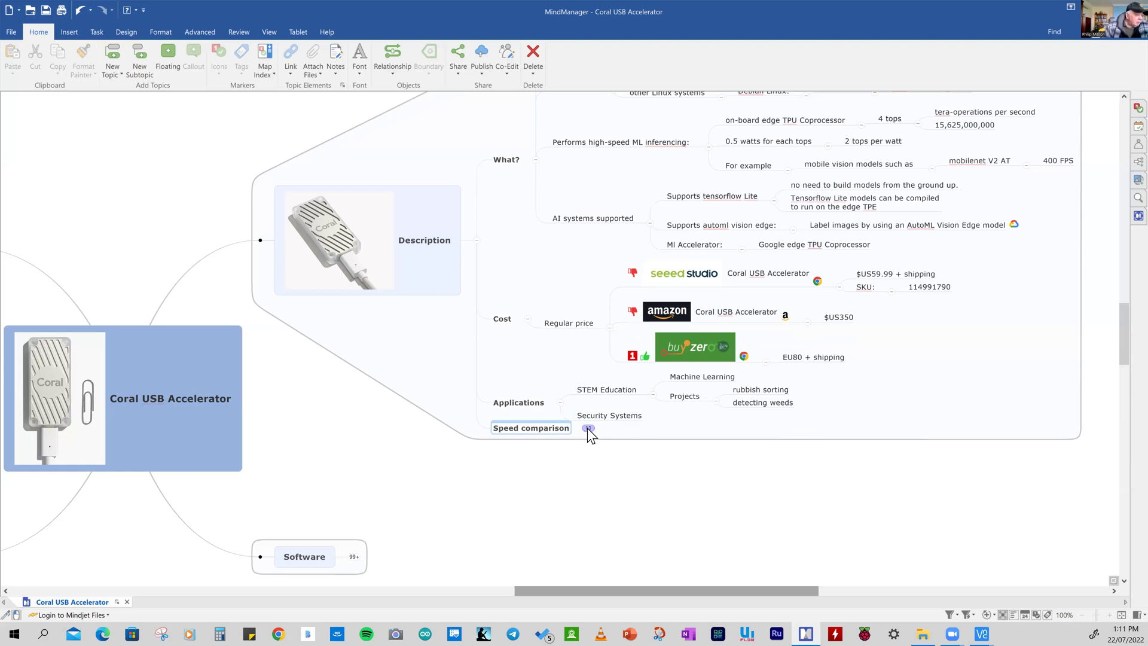
Expand Speed comparison to compare 1.78MHz, Raspberry Pi 400 at 1.8 GHz and CM4 at 1.5GHz
left_click(588, 428)
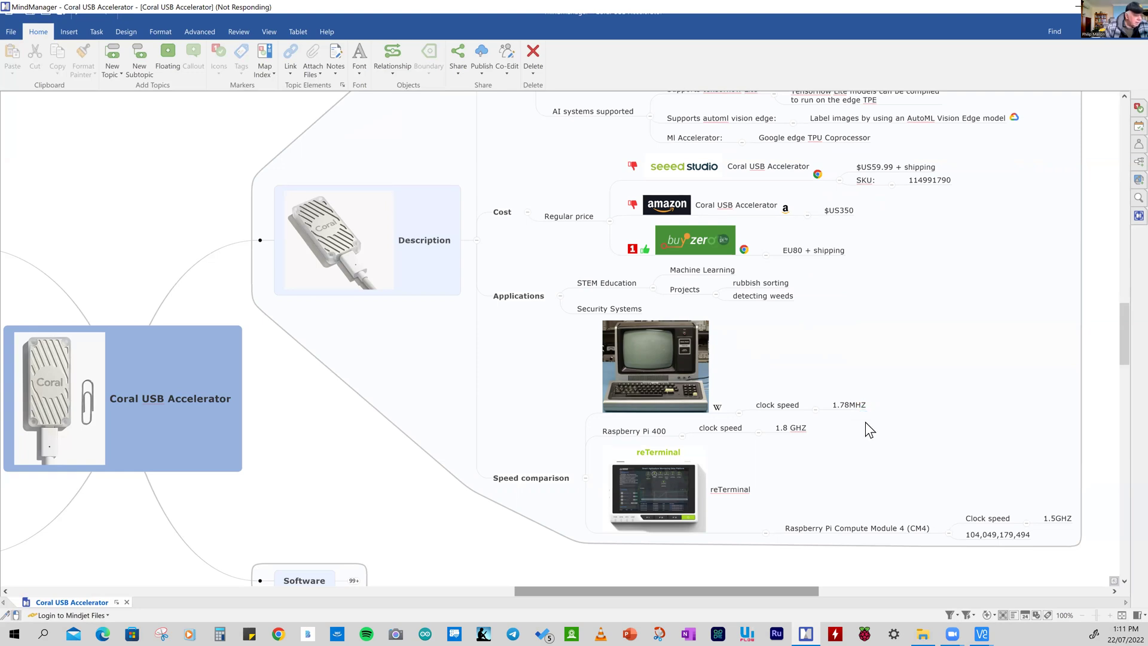
left_click(860, 406)
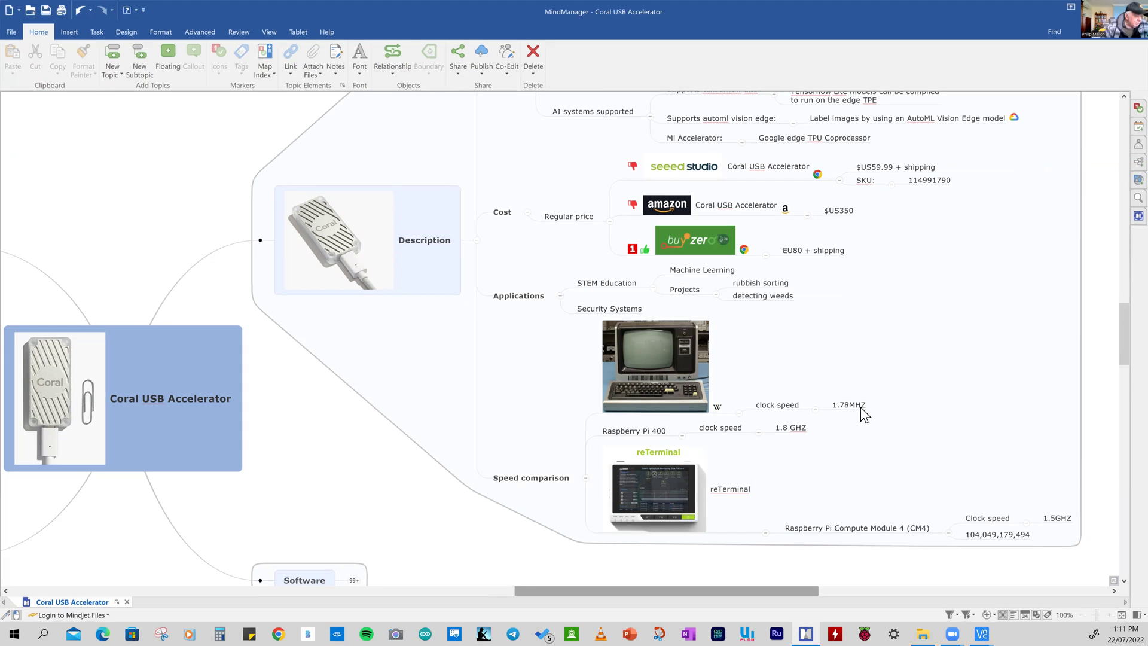
left_click(587, 436)
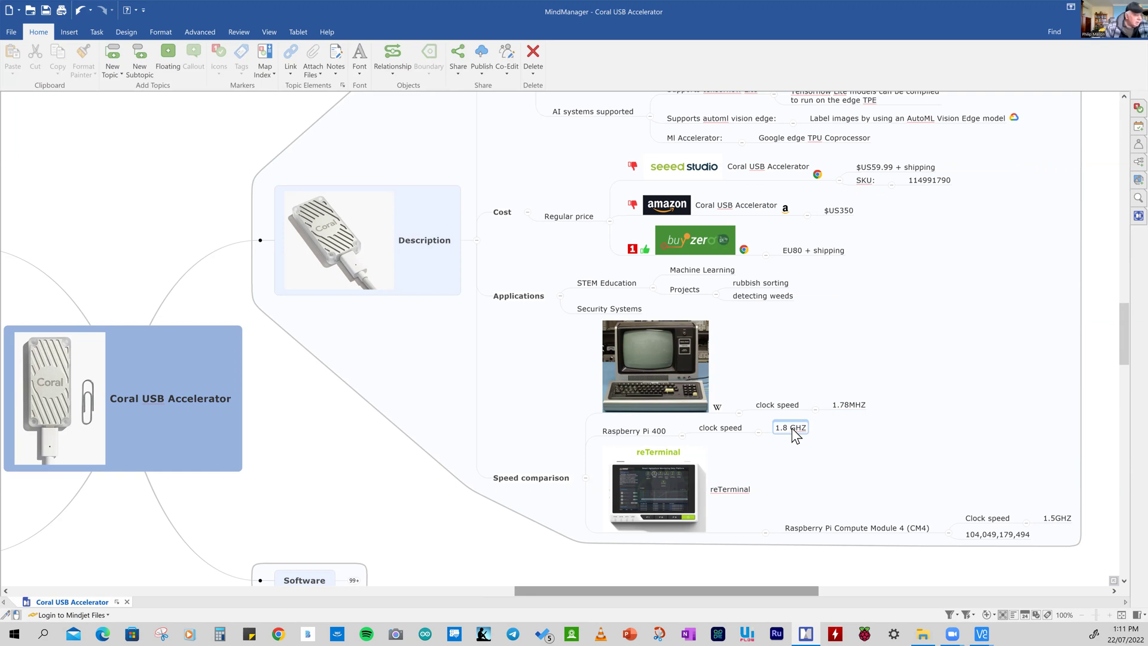
scroll(792, 428, "up", 1)
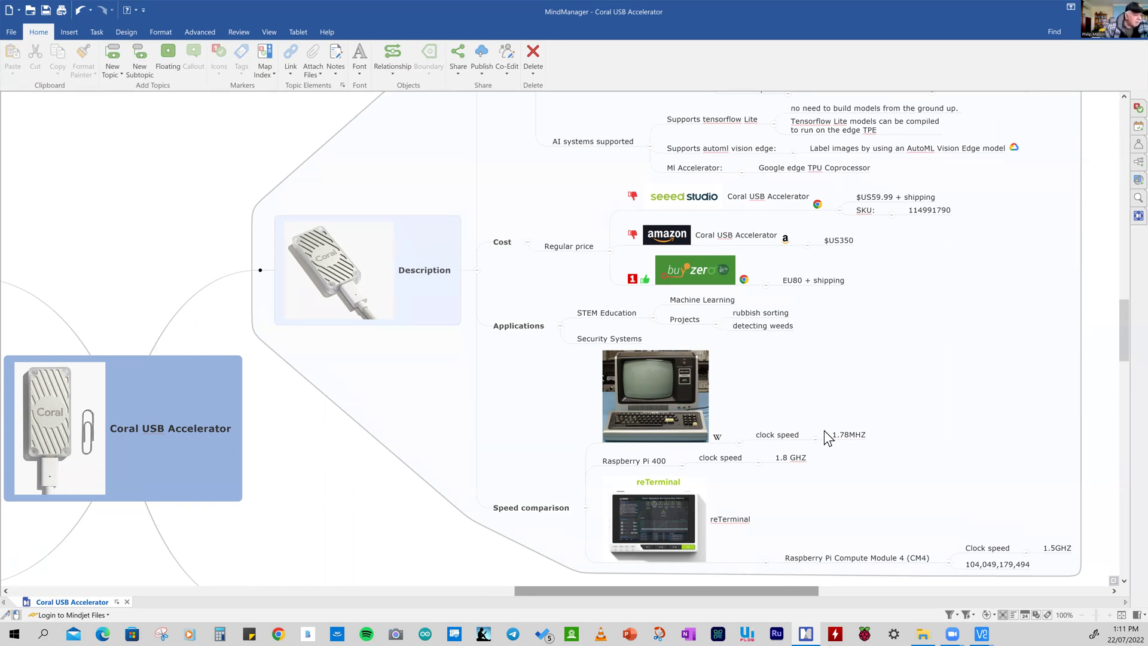
scroll(826, 430, "down", 1)
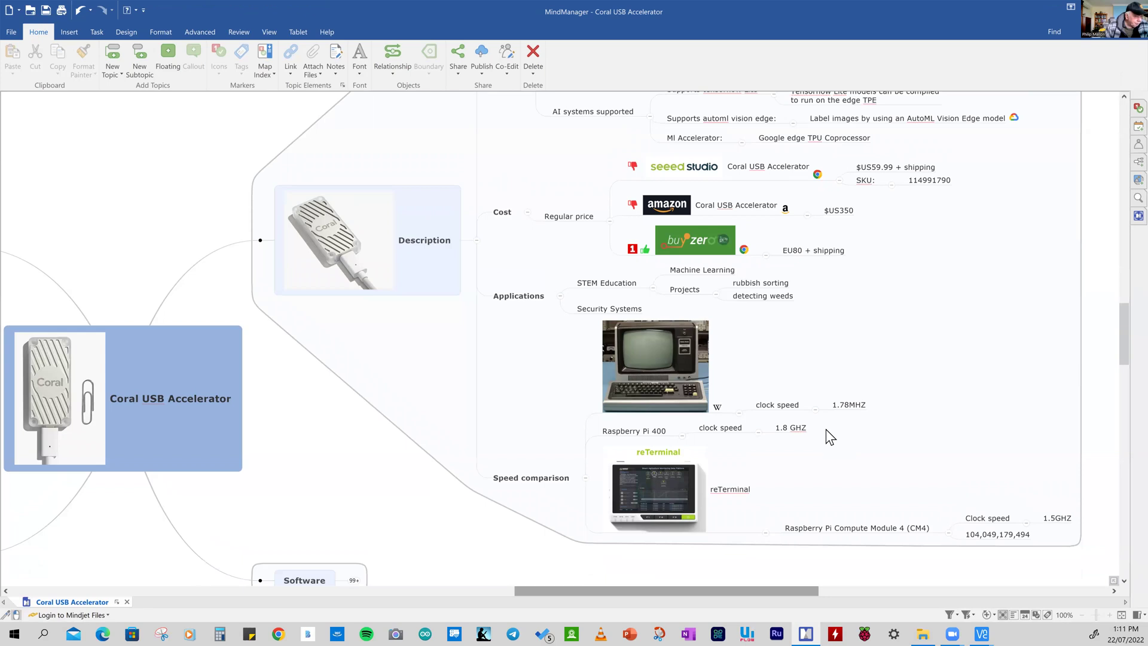
scroll(528, 181, "down", 4)
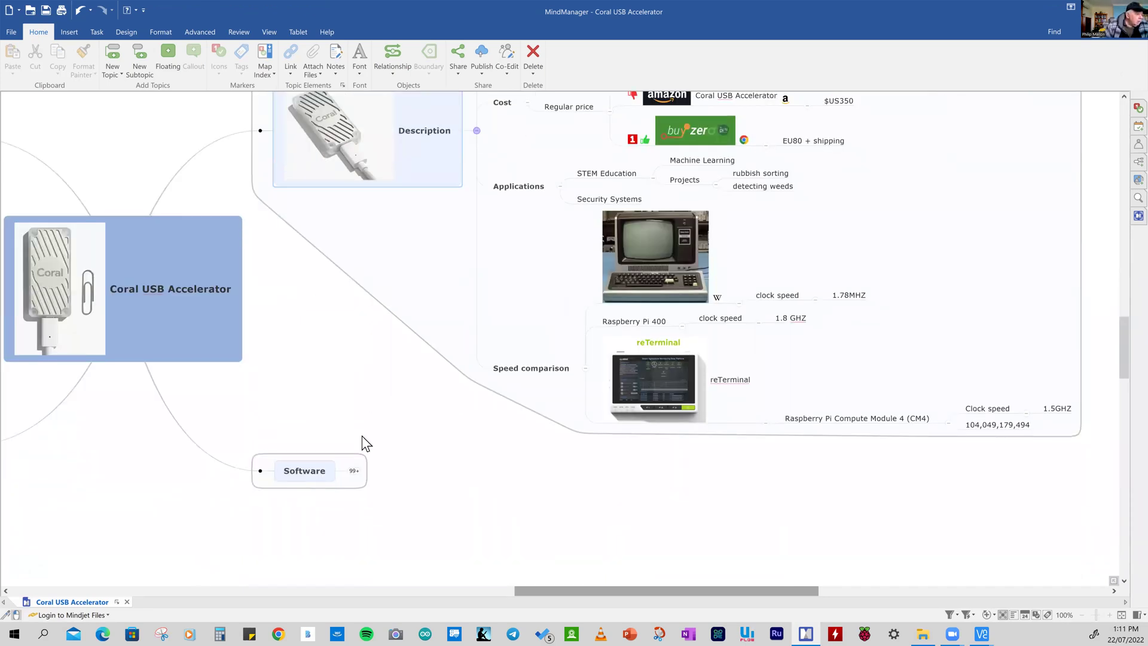
Collapse the Description branch and scroll down past the hardware setup photo
left_click(354, 468)
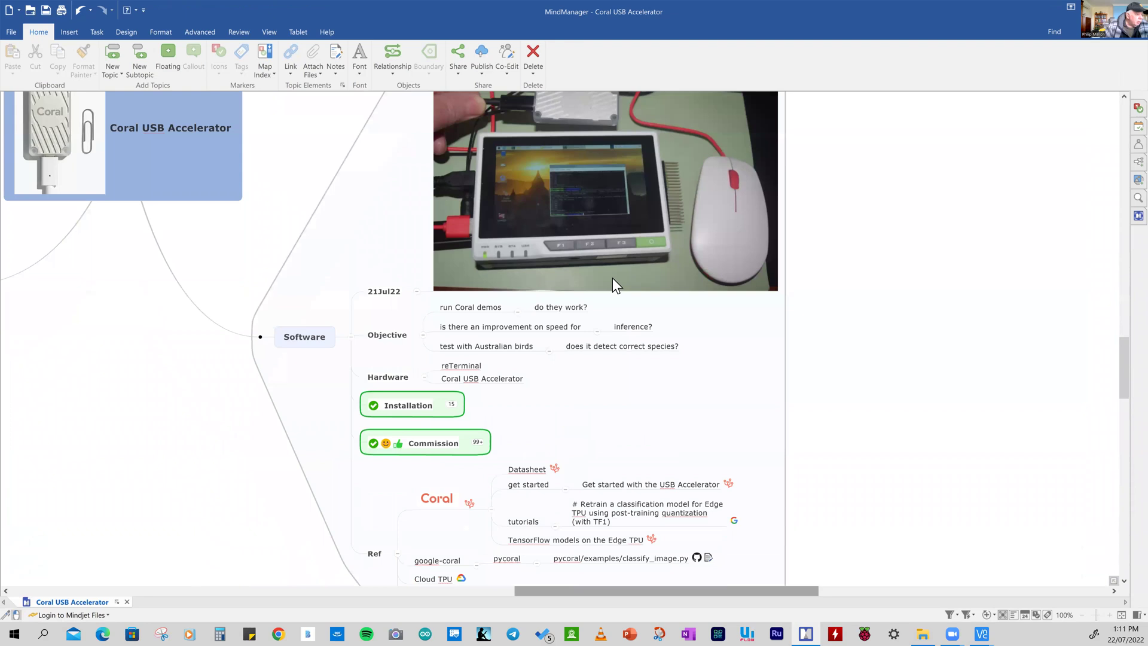
left_click(610, 277)
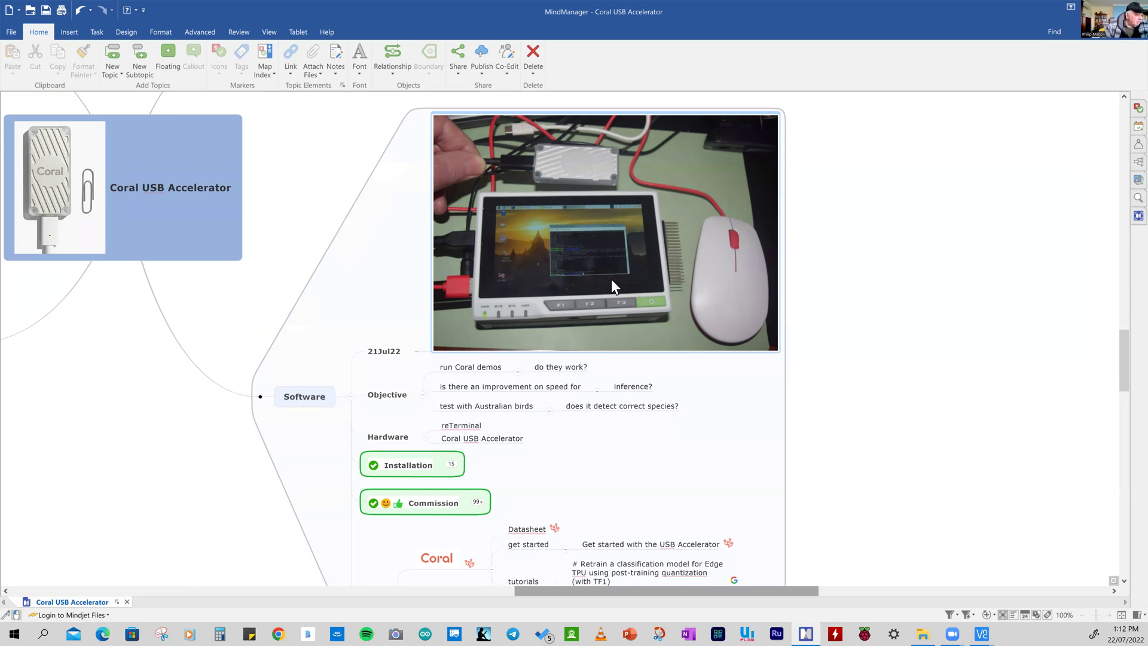
scroll(598, 295, "down", 1)
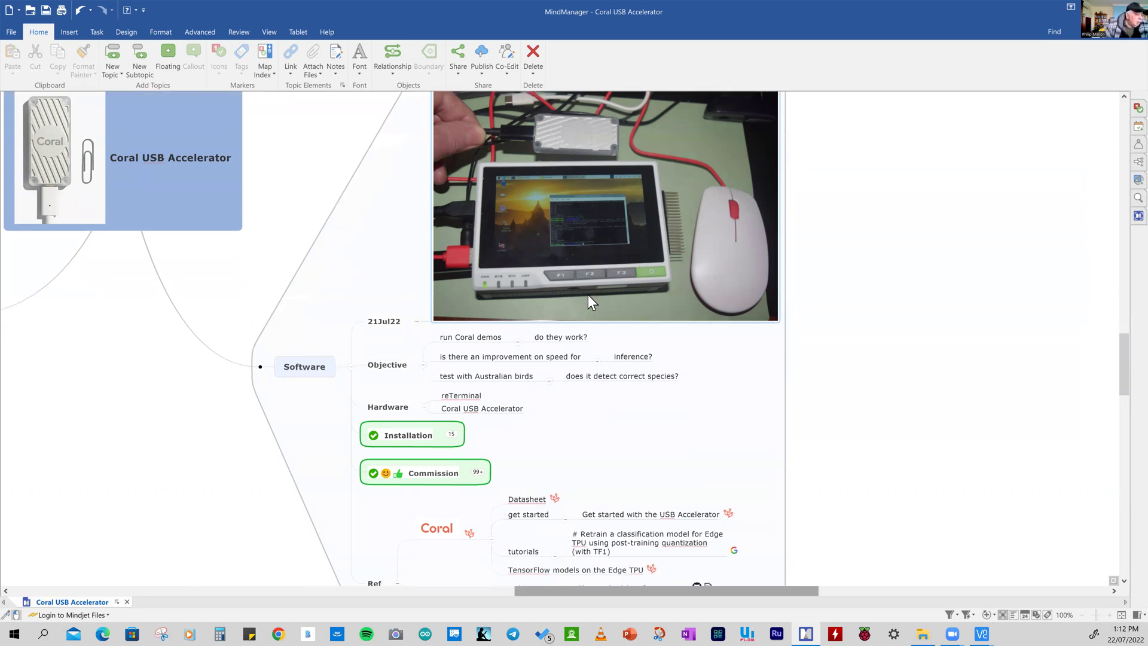
scroll(461, 335, "down", 1)
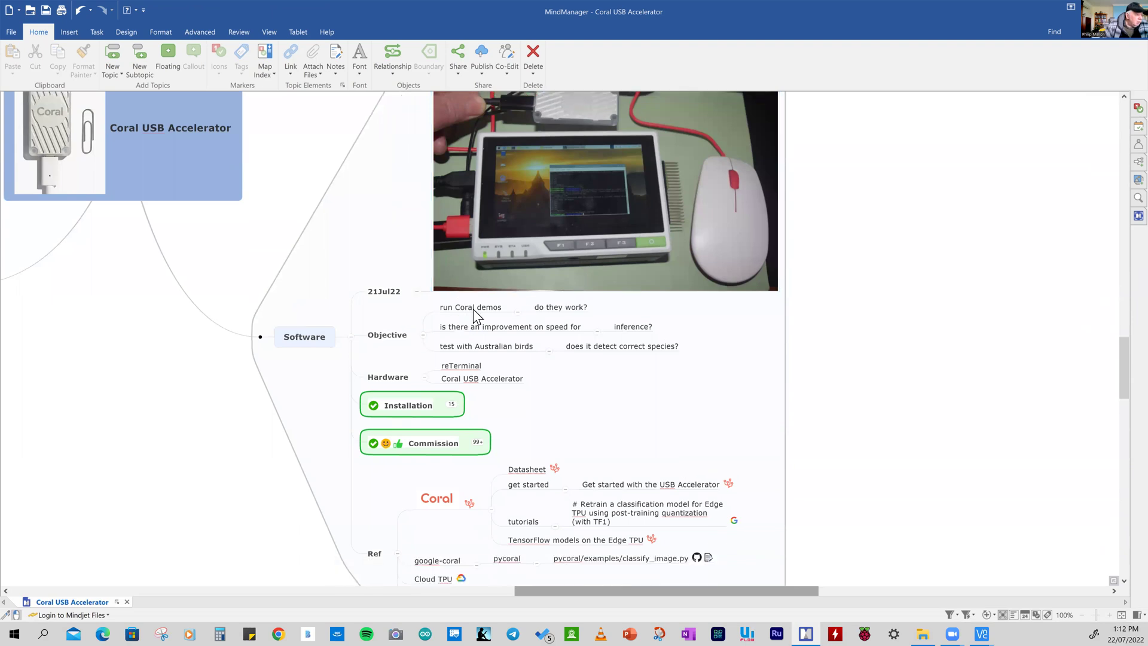
Review the Software objectives, including the Australian birds test, and Hardware items reTerminal and Coral USB Accelerator
left_click(569, 331)
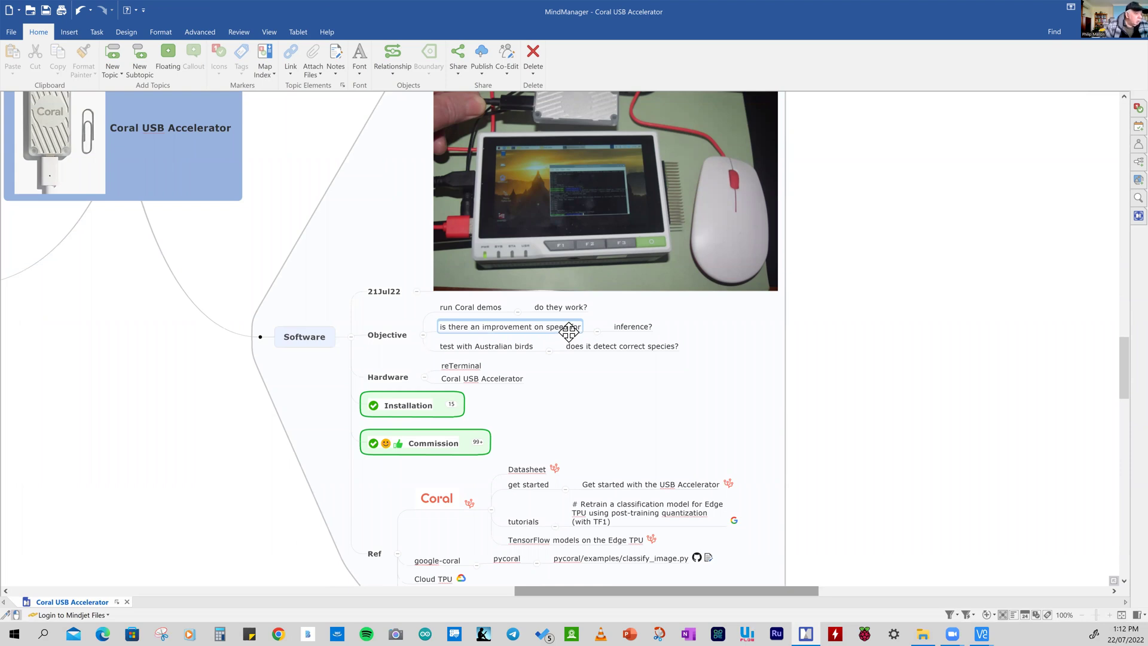
left_click(624, 332)
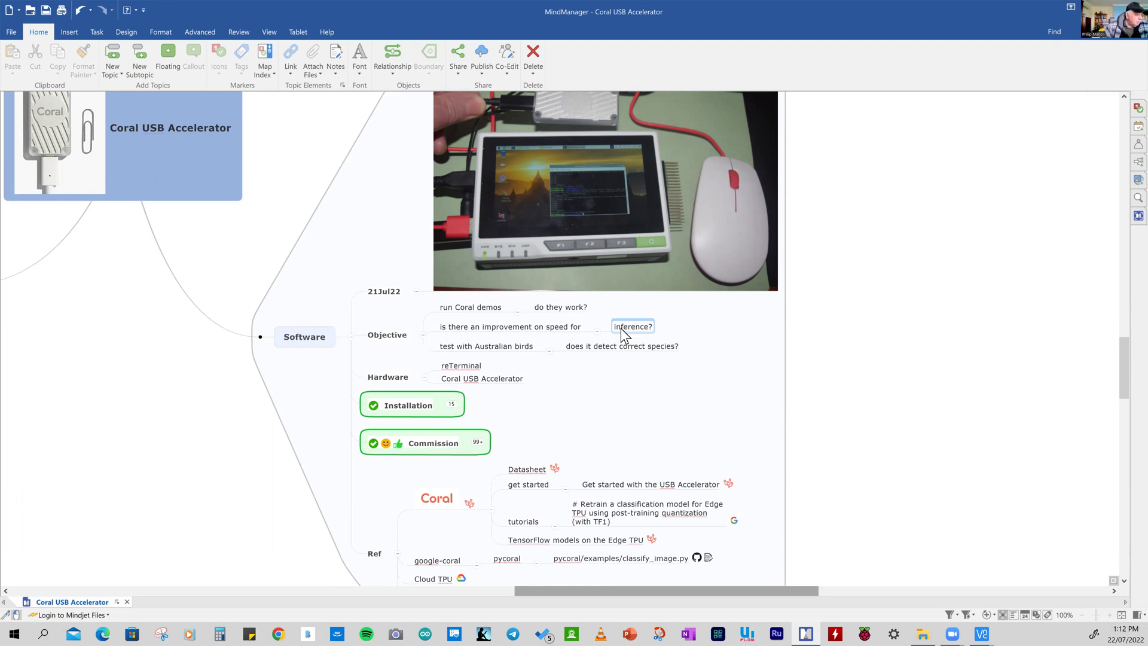
left_click(510, 348)
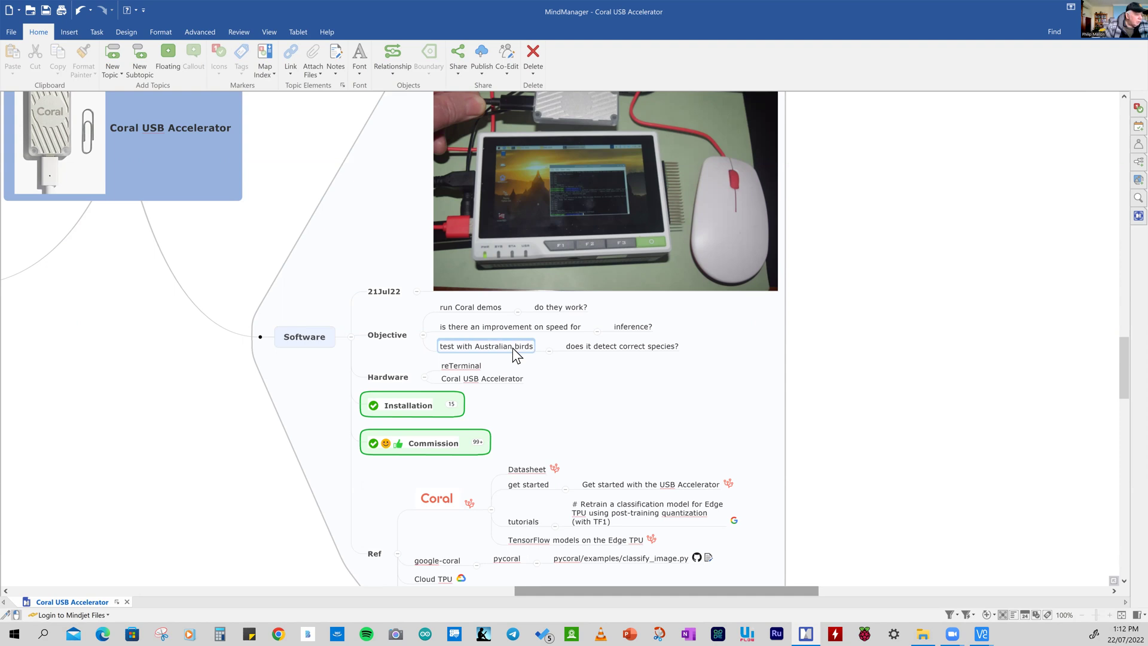
scroll(479, 342, "down", 2)
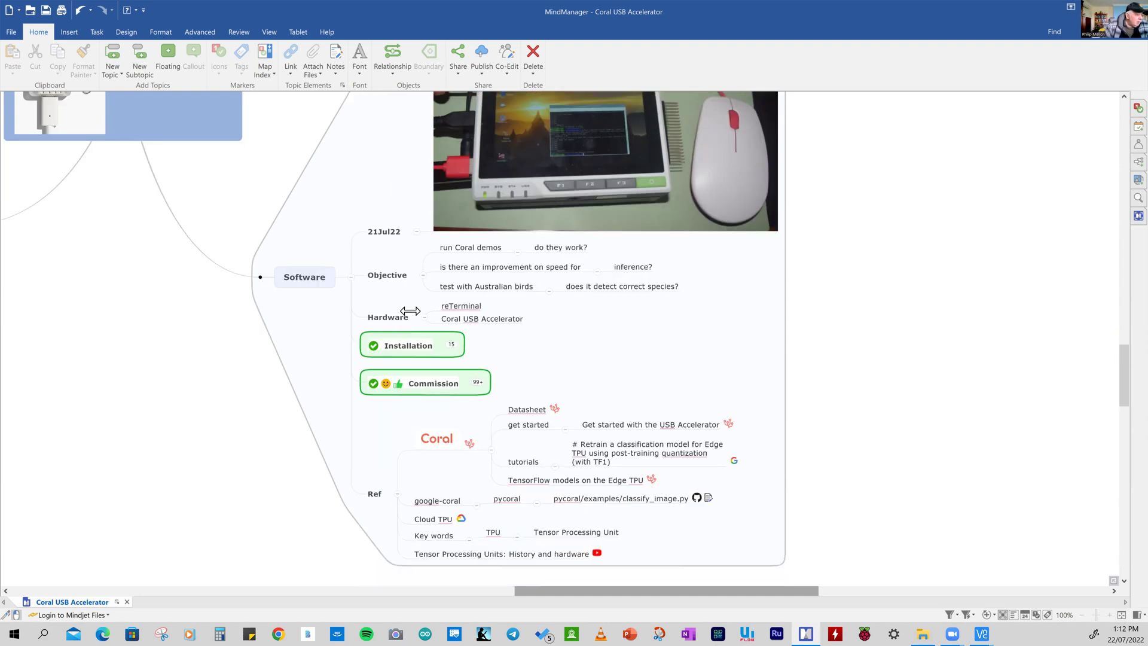
left_click(400, 318)
left_click(458, 307)
left_click(466, 322)
Expand Installation with F4 to show Steps 1–3, including the libedgetpu1-max alternative for max speed
left_click(454, 344)
key("F4")
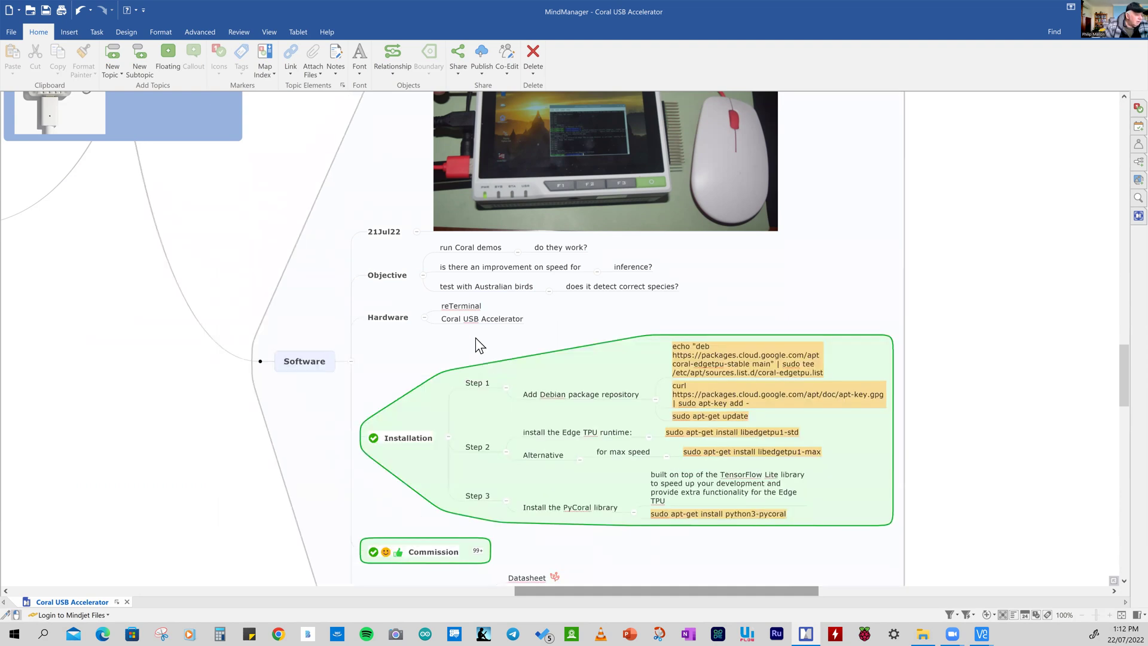
scroll(476, 339, "down", 3)
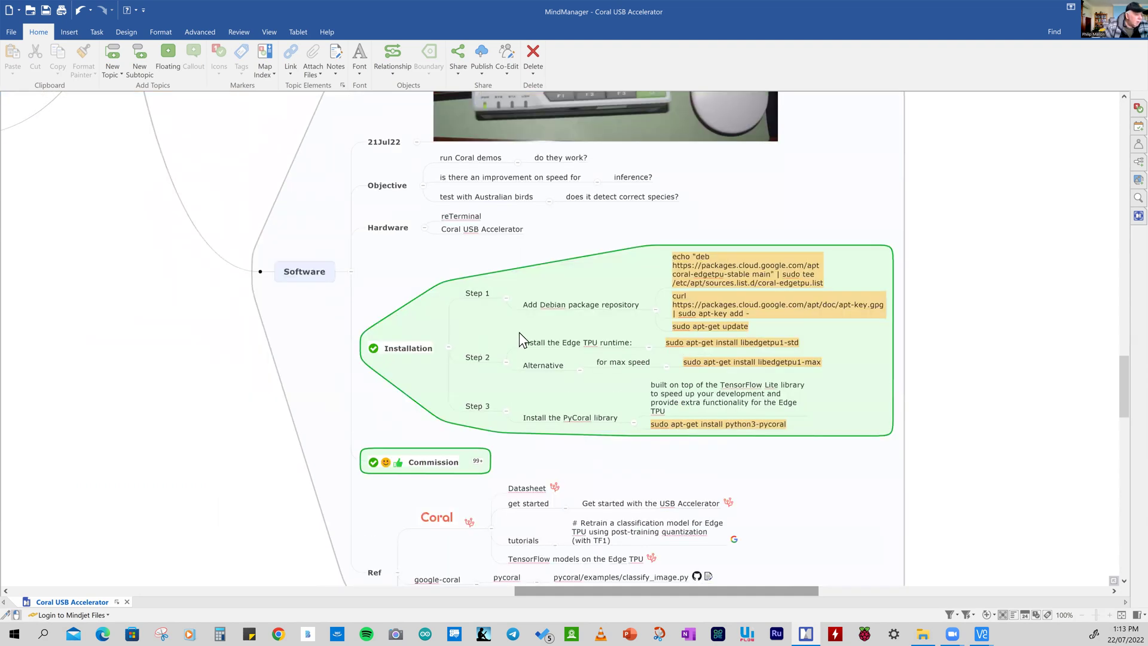
scroll(573, 303, "down", 2)
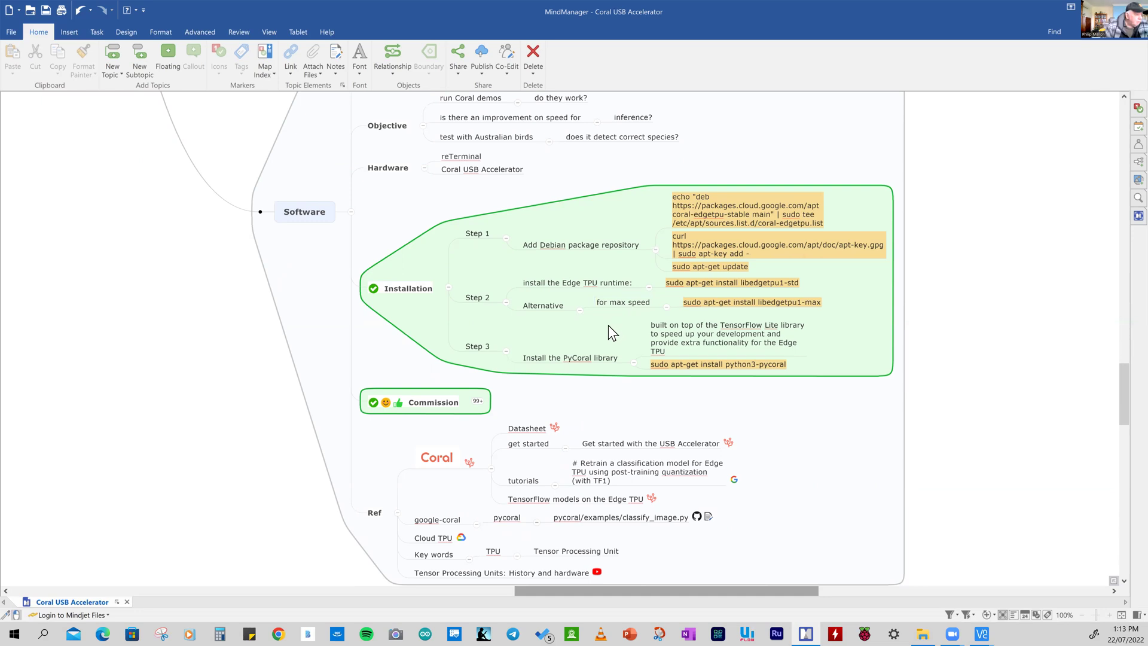
scroll(609, 325, "down", 2)
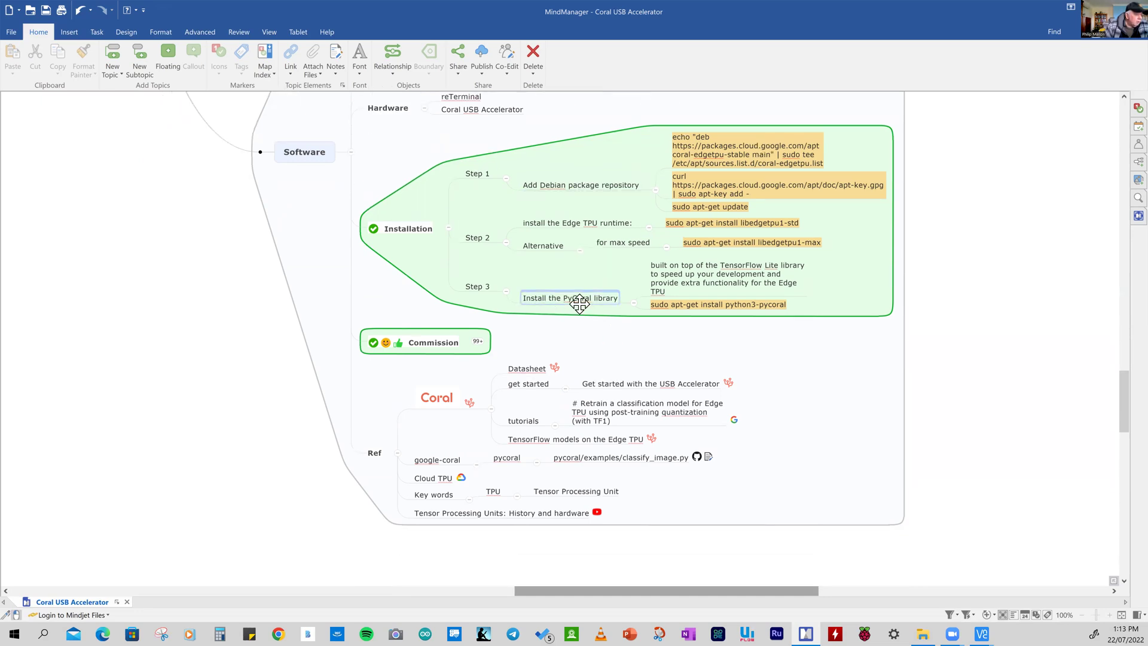
Expand Commission to reveal run steps with and without the Accelerator, results, 43-faster conclusion and issues
left_click(478, 341)
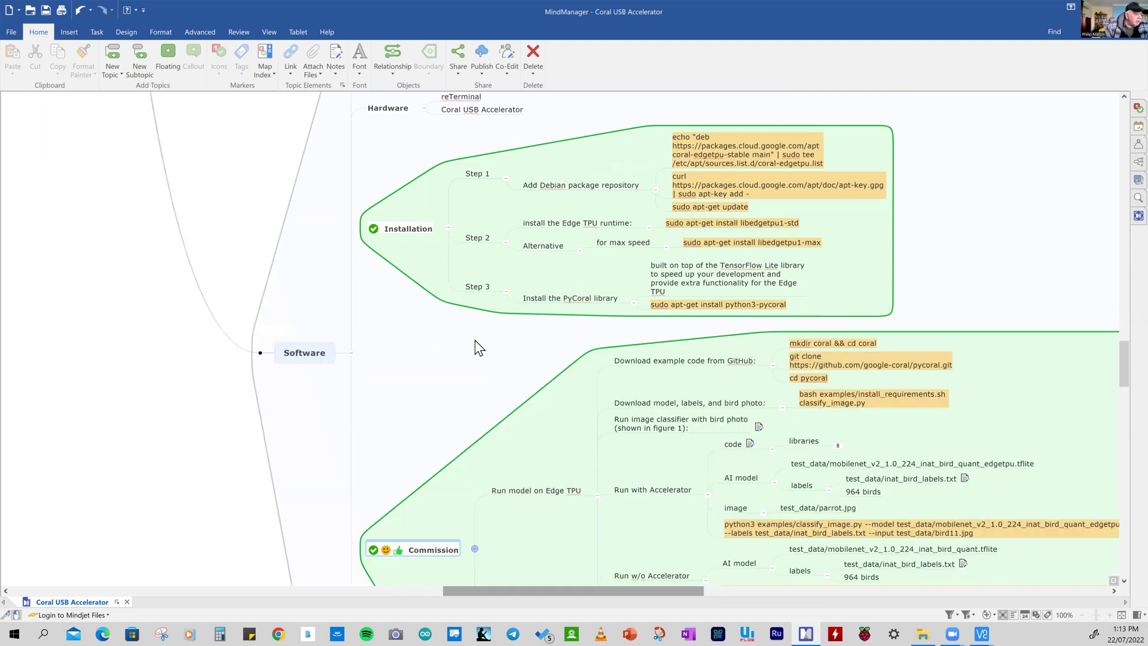
scroll(547, 340, "down", 2)
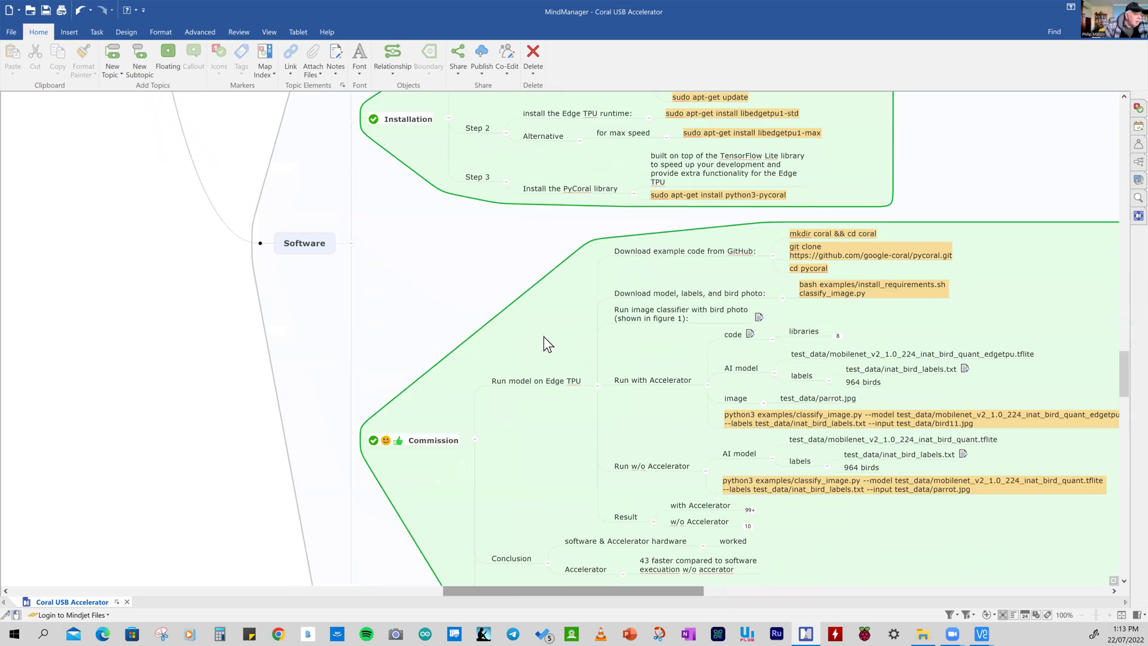
scroll(558, 507, "down", 1)
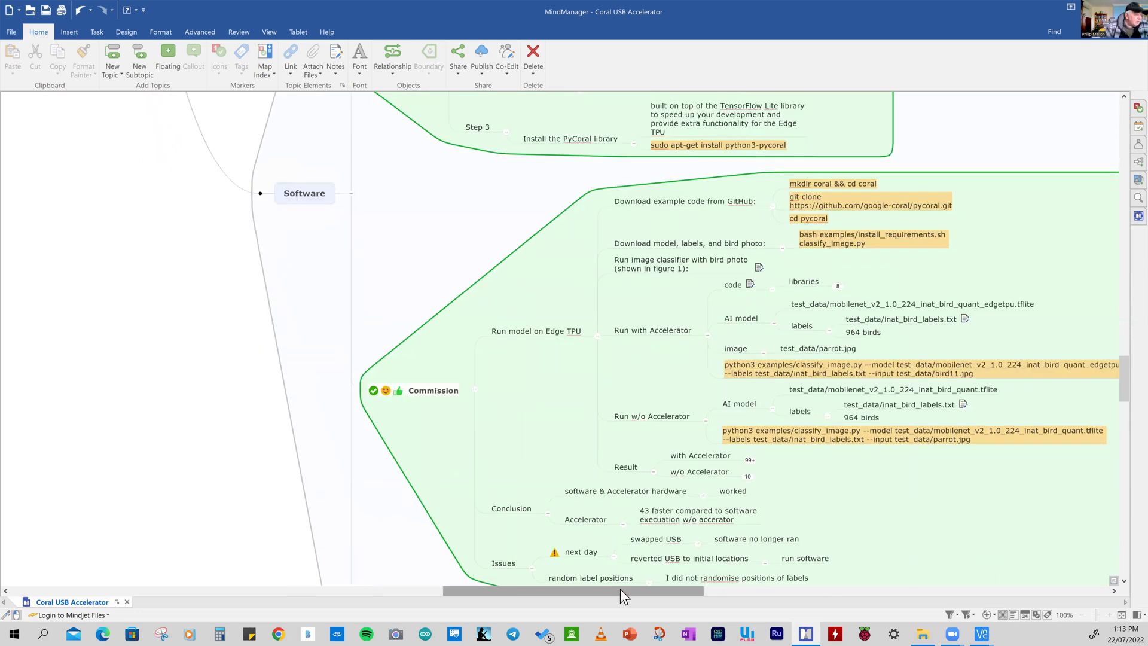
scroll(672, 590, "right", 3)
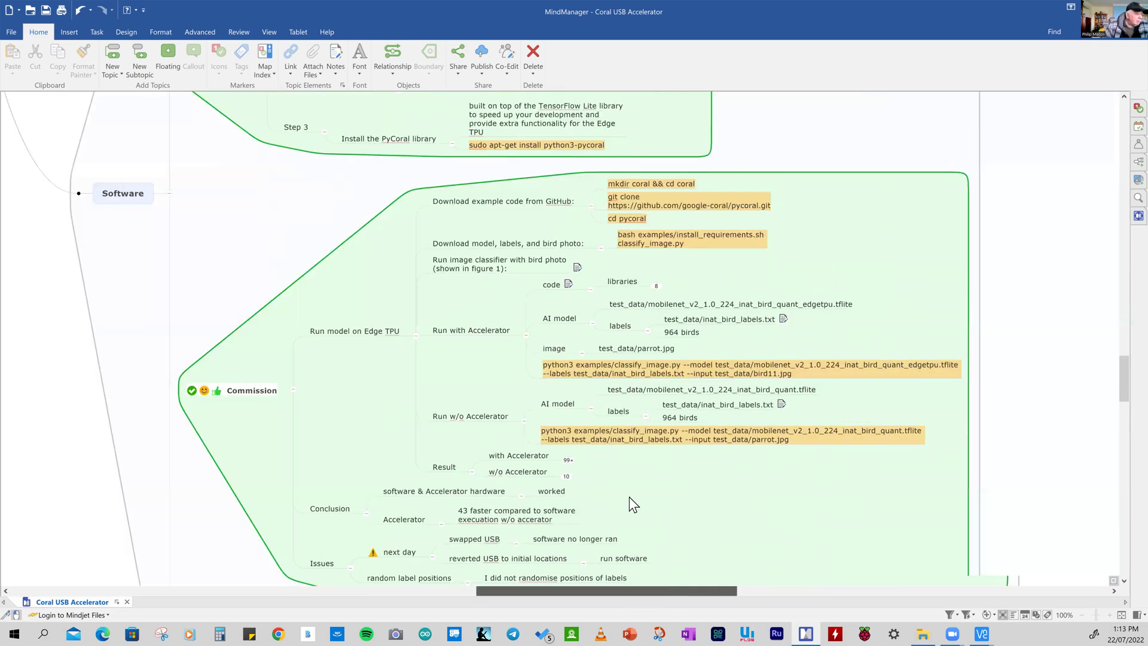
scroll(643, 341, "right", 1)
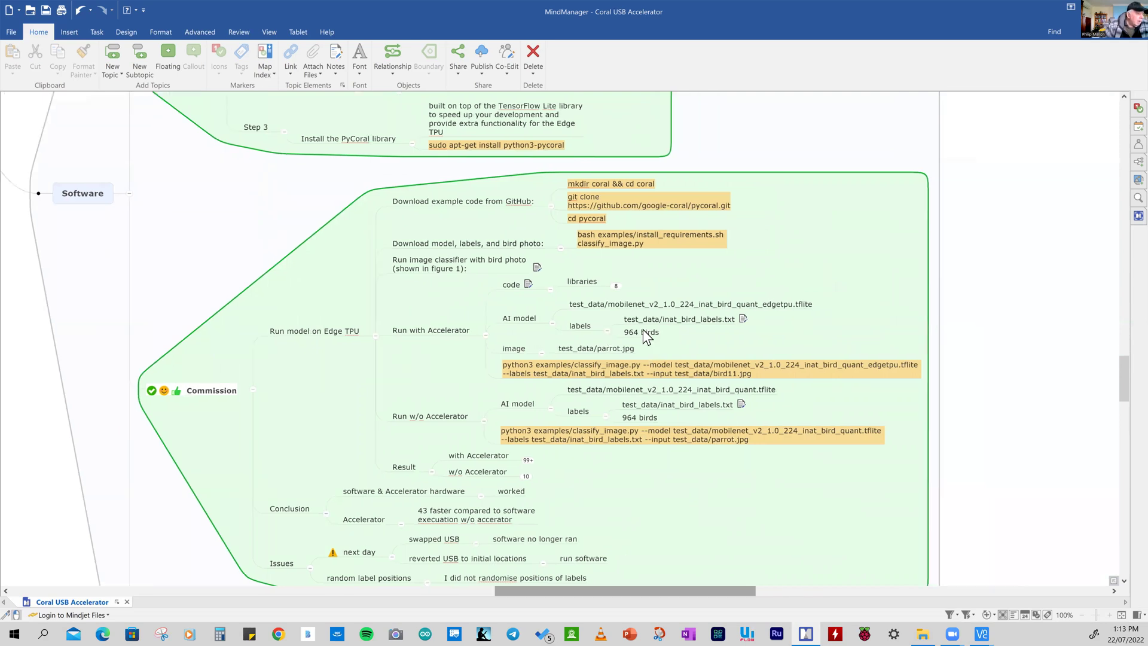
left_click(637, 202)
left_click(633, 282)
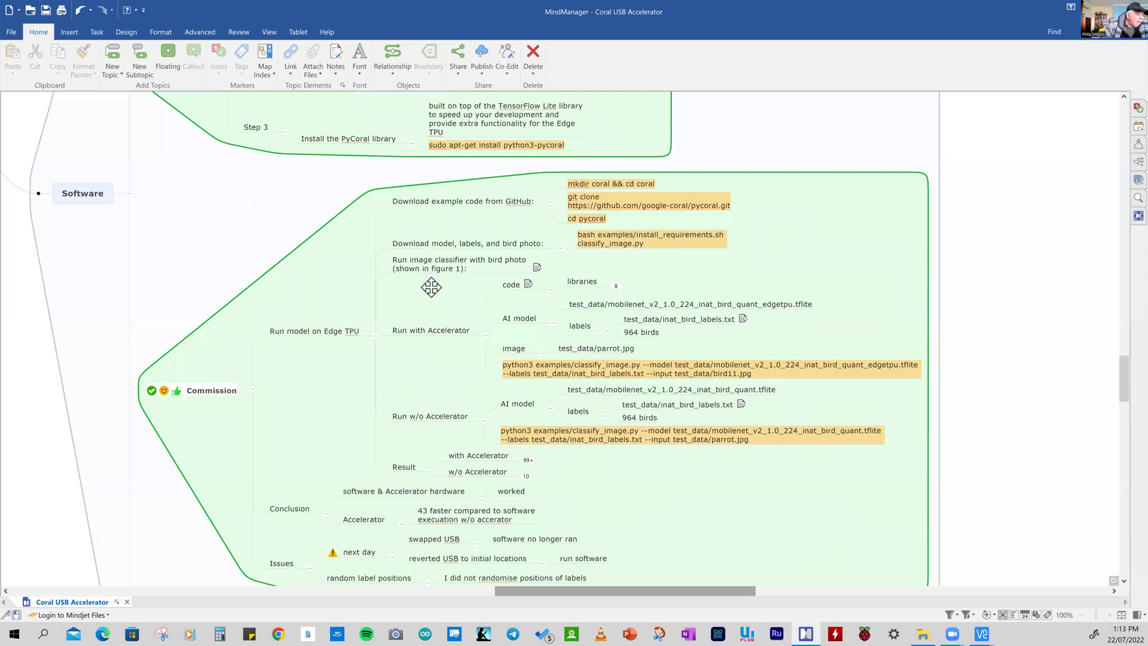
scroll(403, 277, "down", 1)
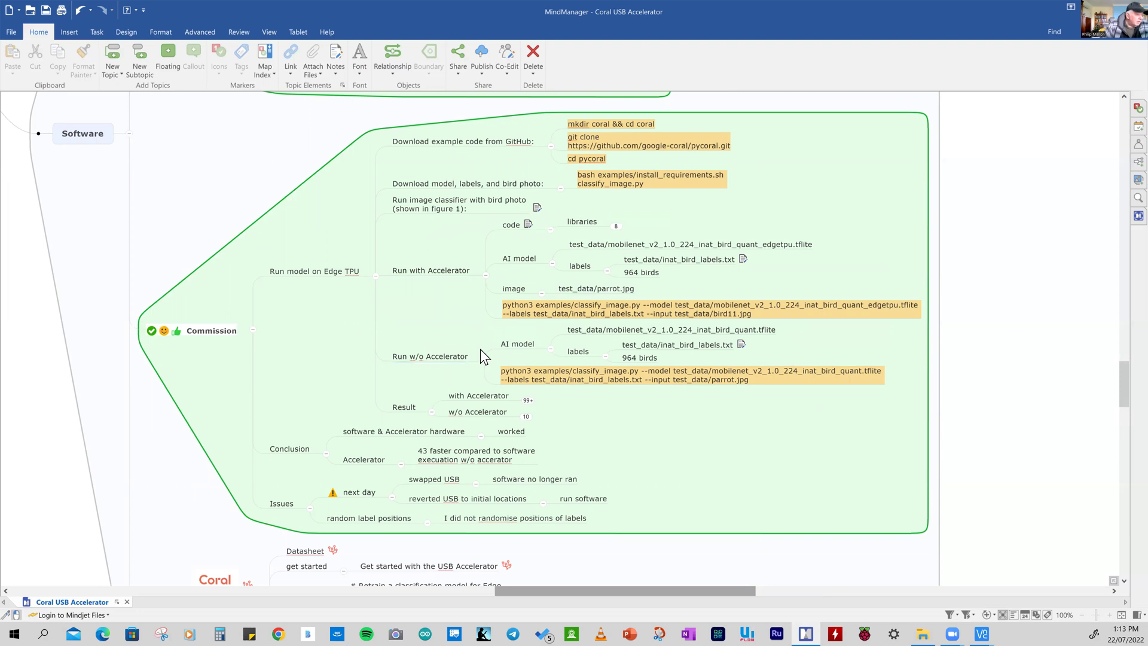
scroll(431, 360, "down", 1)
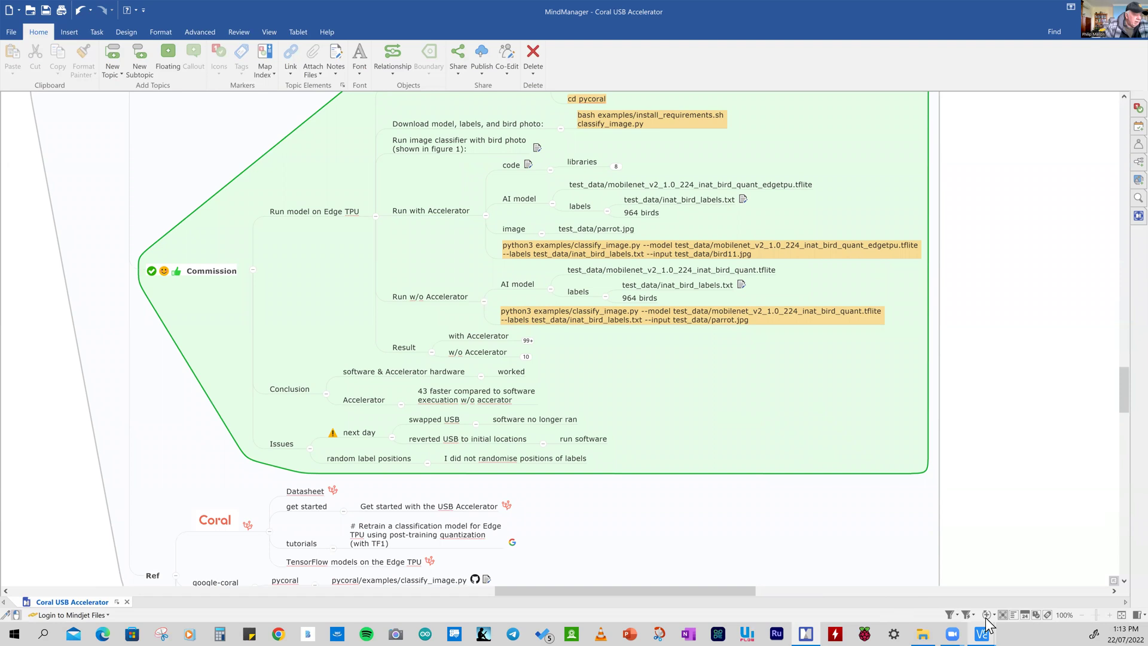
Switch to the Raspberry Pi VNC desktop and recall the last classify_image.py command in the terminal
mouse_move(986, 623)
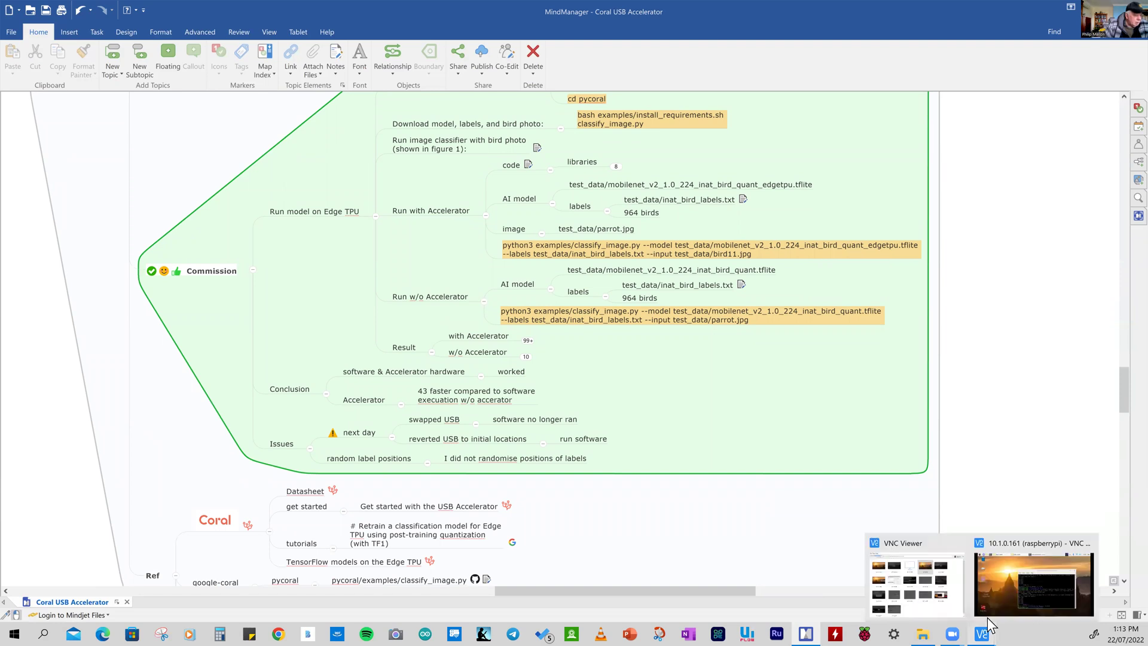
left_click(1010, 597)
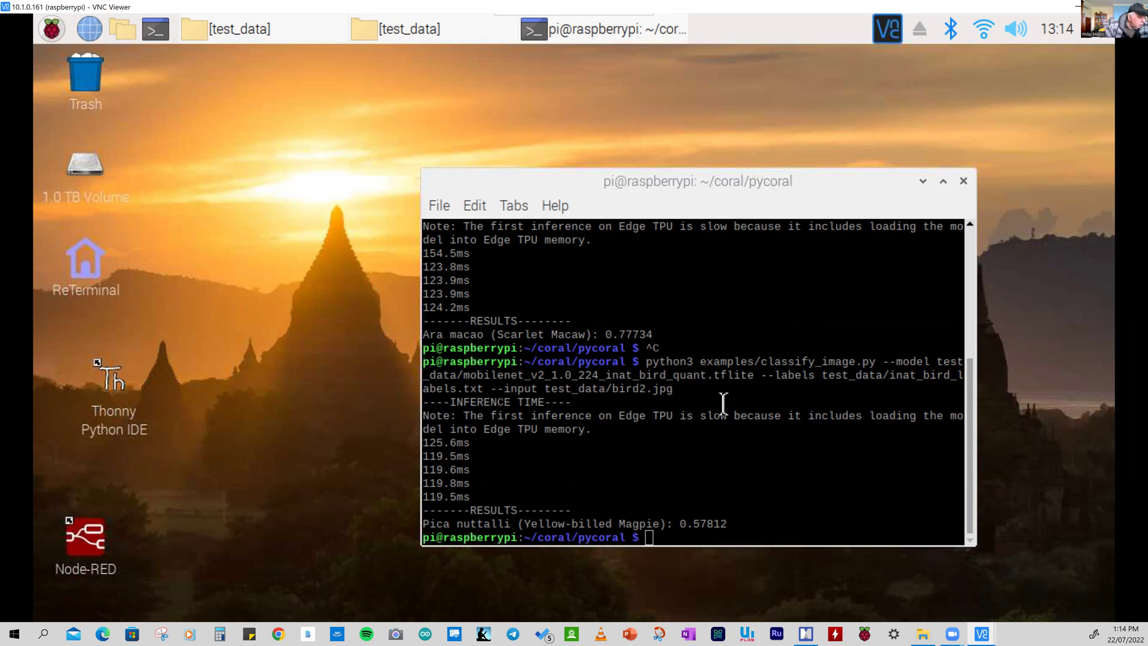
left_click(681, 535)
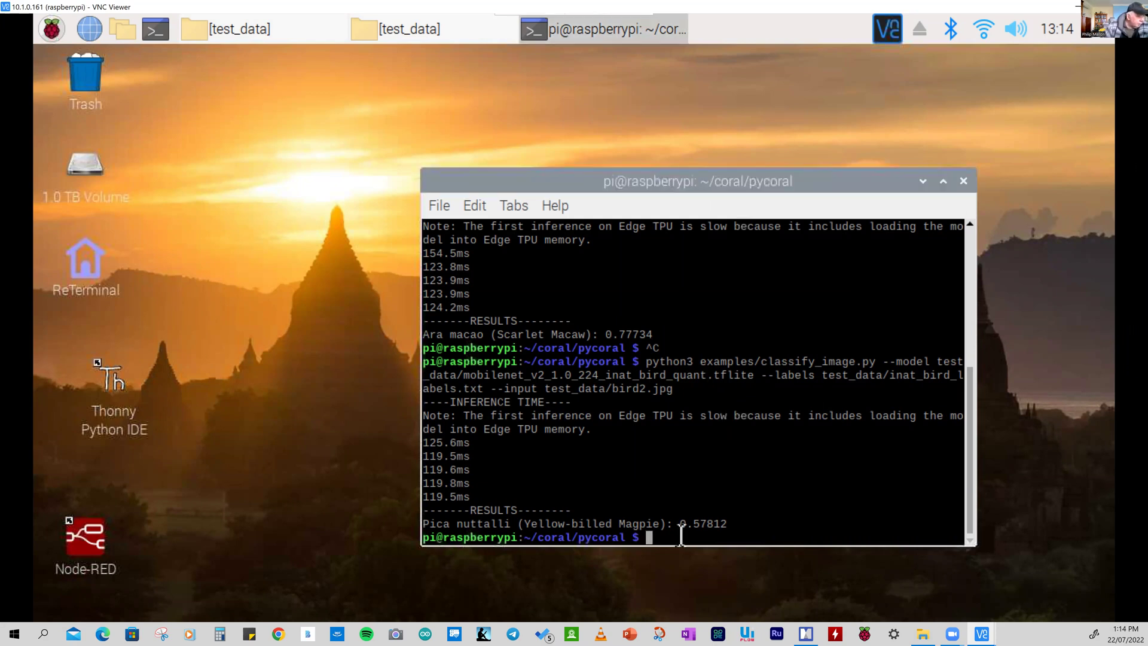
key("Up")
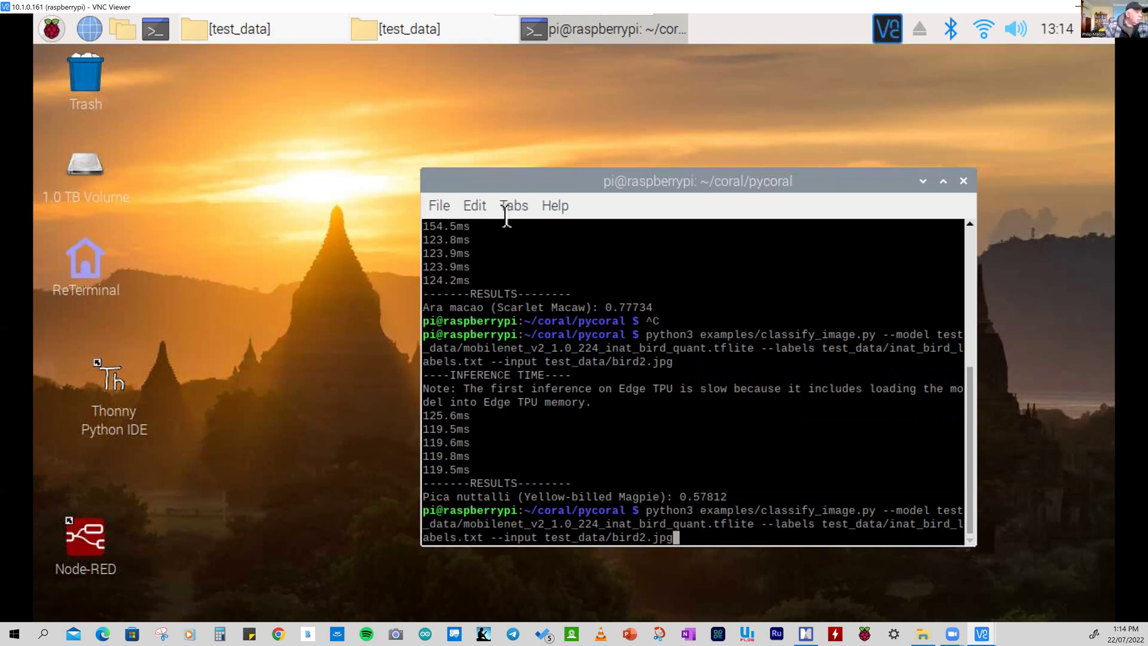
Open bird2.jpg from test_data in Image Viewer to show the magpie, then minimise the viewer
left_click(402, 40)
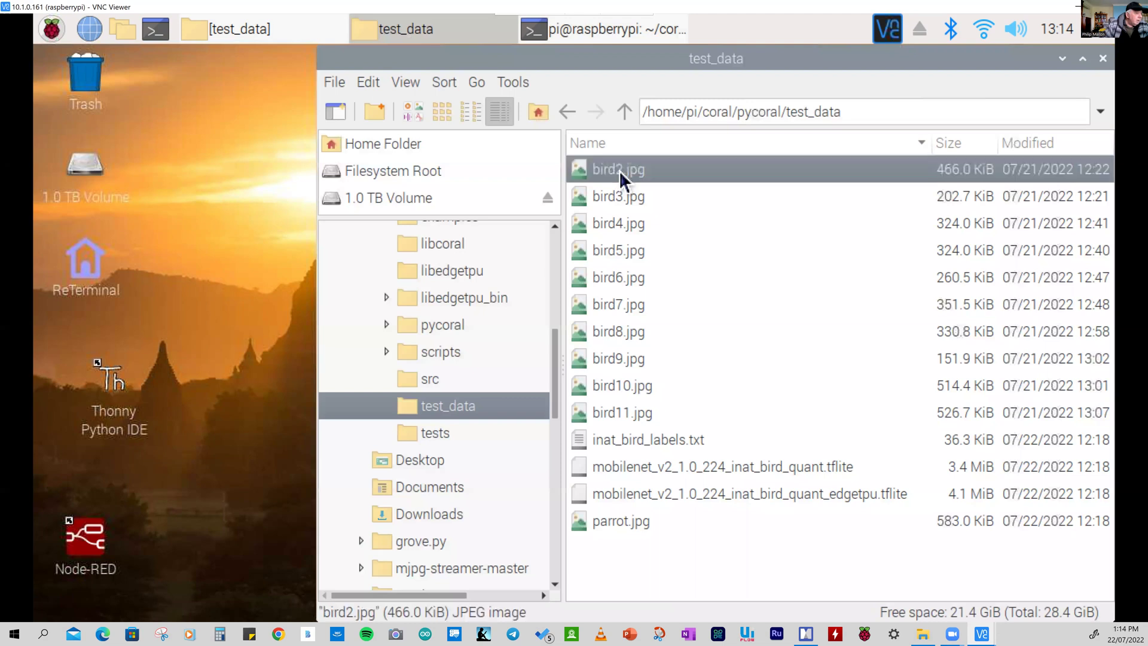
right_click(620, 170)
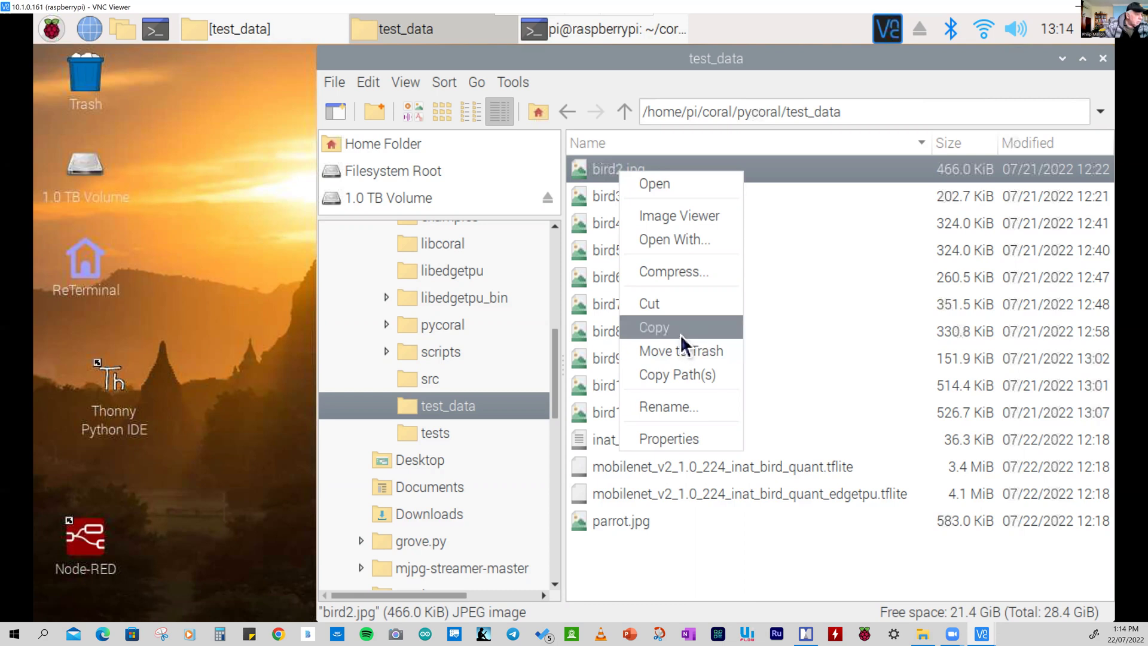
left_click(676, 217)
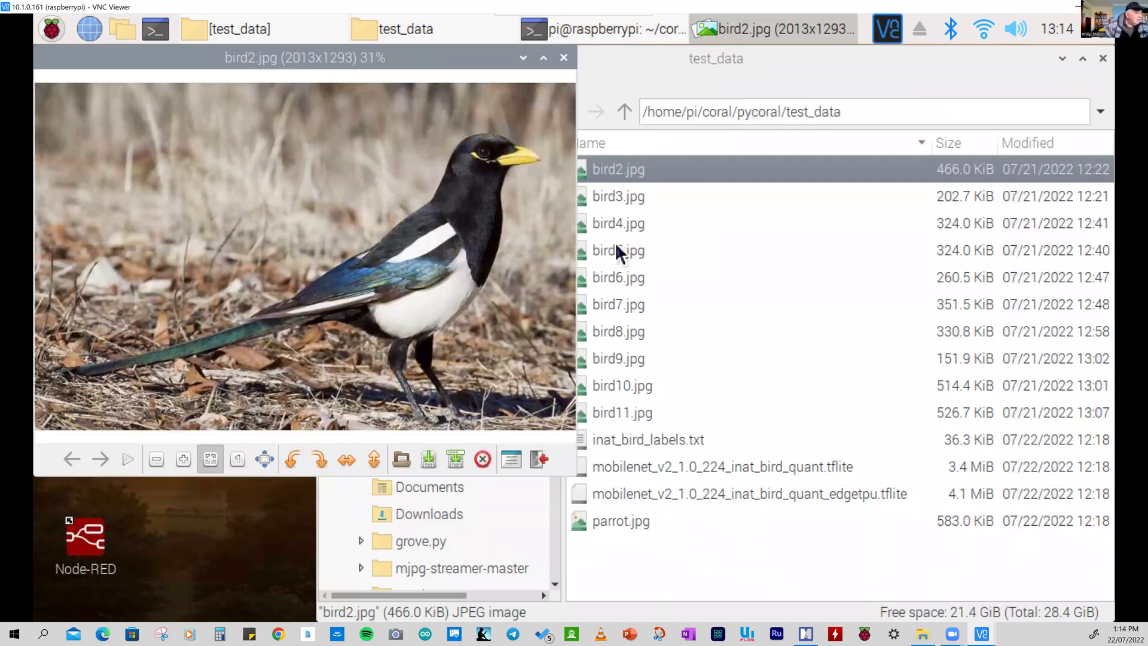
left_click(290, 569)
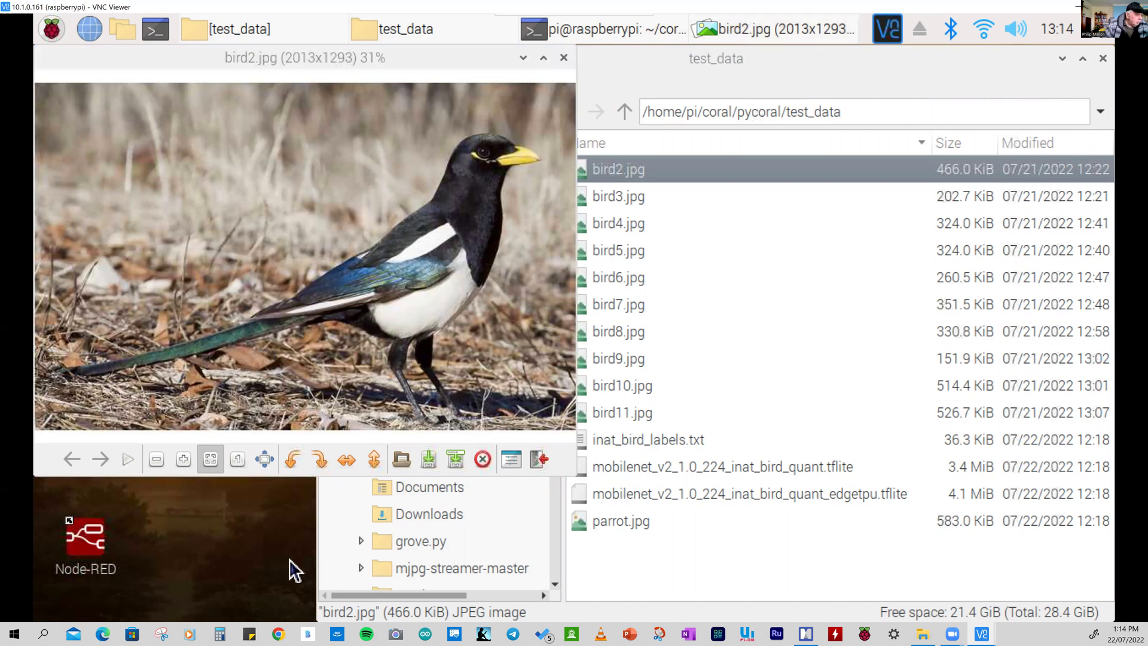
left_click(525, 59)
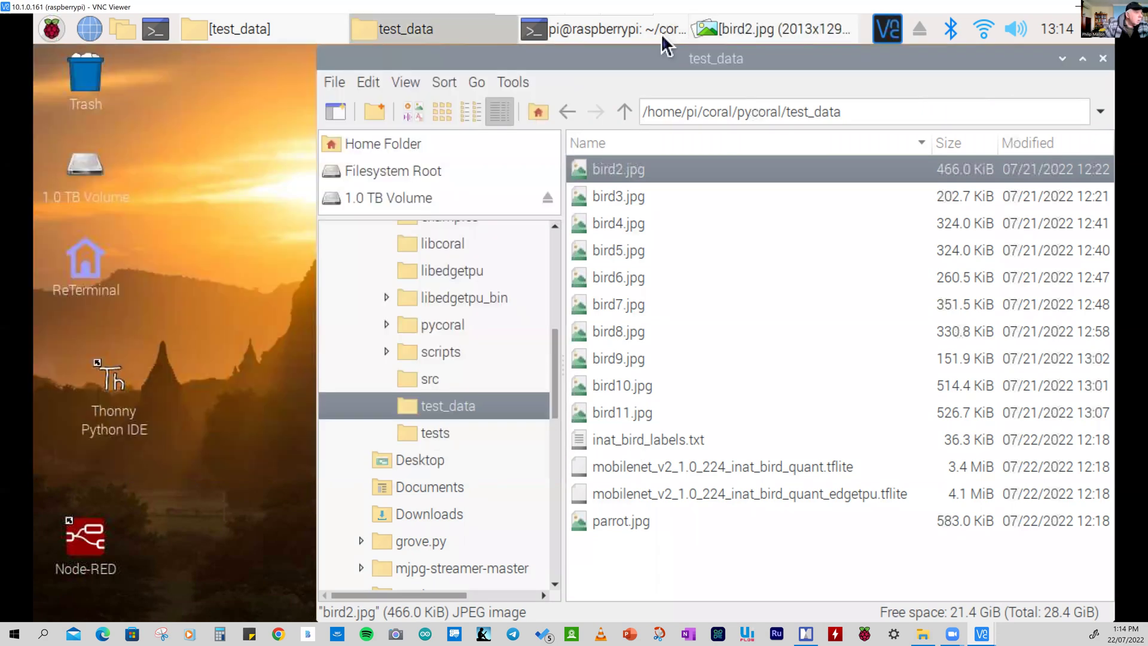
Rerun the bird2.jpg classification in the Pi terminal (Yellow-billed Magpie 0.57812, ~120 ms) and recall the command
left_click(644, 35)
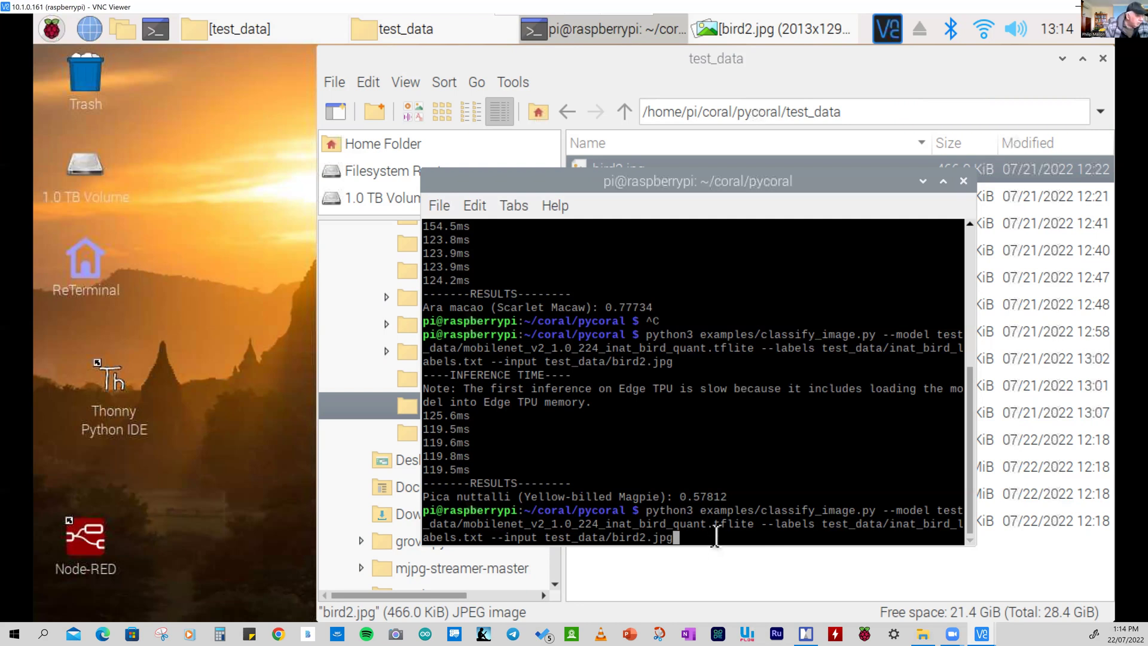
key("Return")
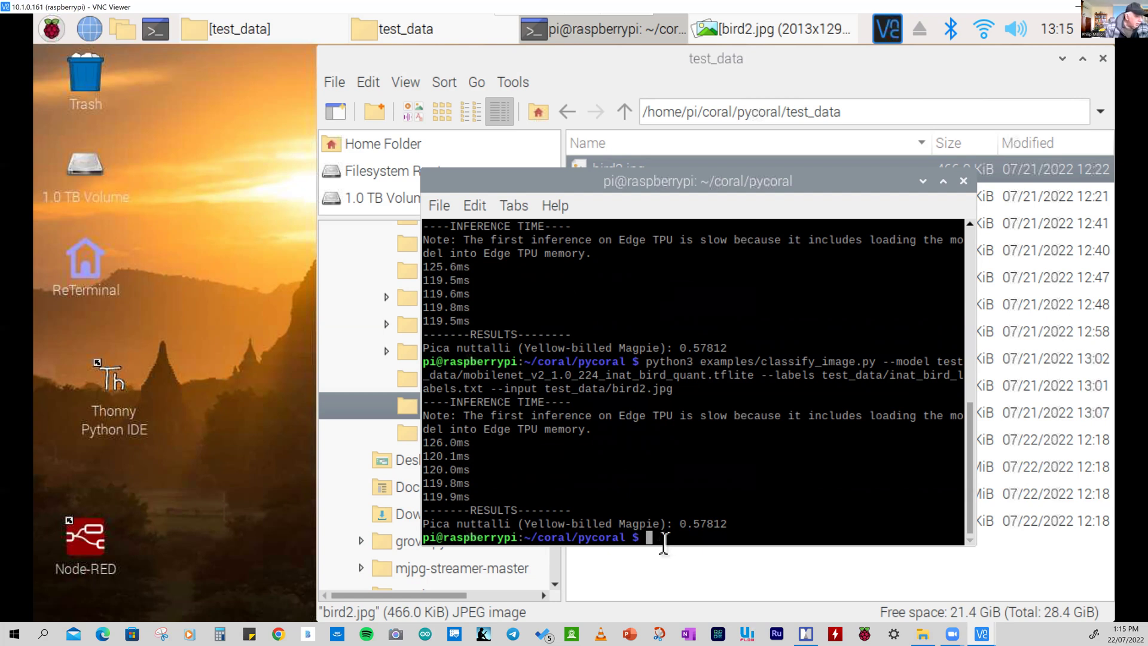
key("Up")
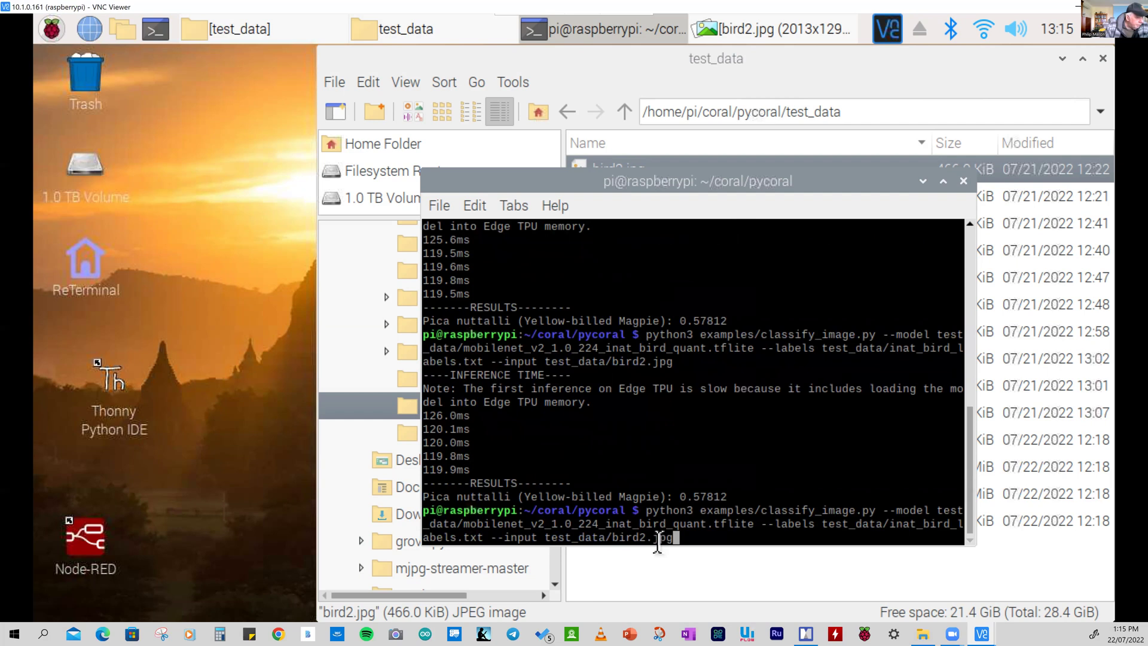
Rerun the Edge TPU classification on bird2.jpg: Yellow-billed Magpie 0.57031 in about 14.6 ms
key("BackSpace")
key("BackSpace")
key("BackSpace")
key("BackSpace")
key("BackSpace")
key("BackSpace")
key("BackSpace")
key("BackSpace")
key("BackSpace")
type("parrot.jpg")
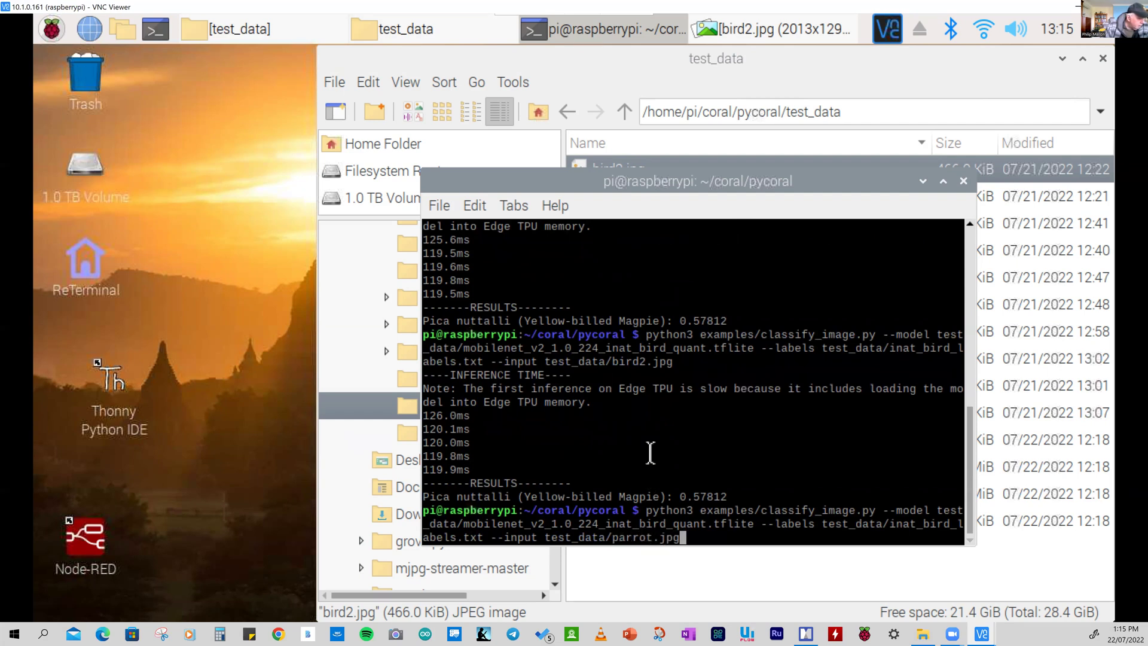
type("_edgetpu")
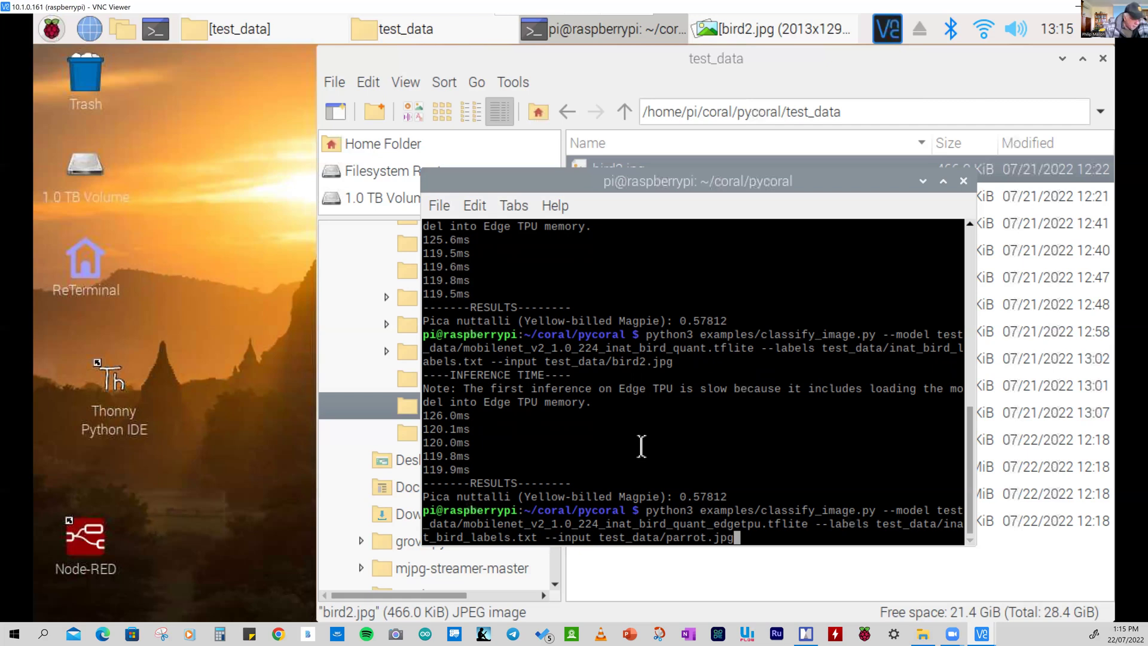
key("Left")
key("Left")
key("Left")
key("Left")
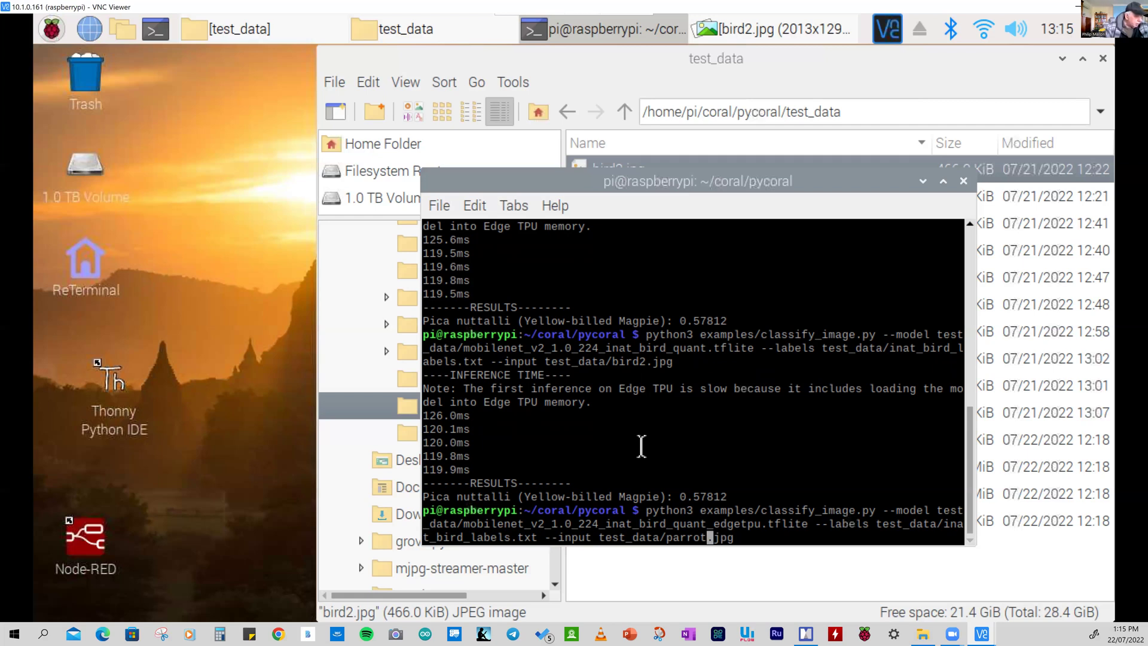
key("BackSpace")
key("BackSpace")
key("BackSpace")
key("BackSpace")
key("BackSpace")
key("BackSpace")
type("bi")
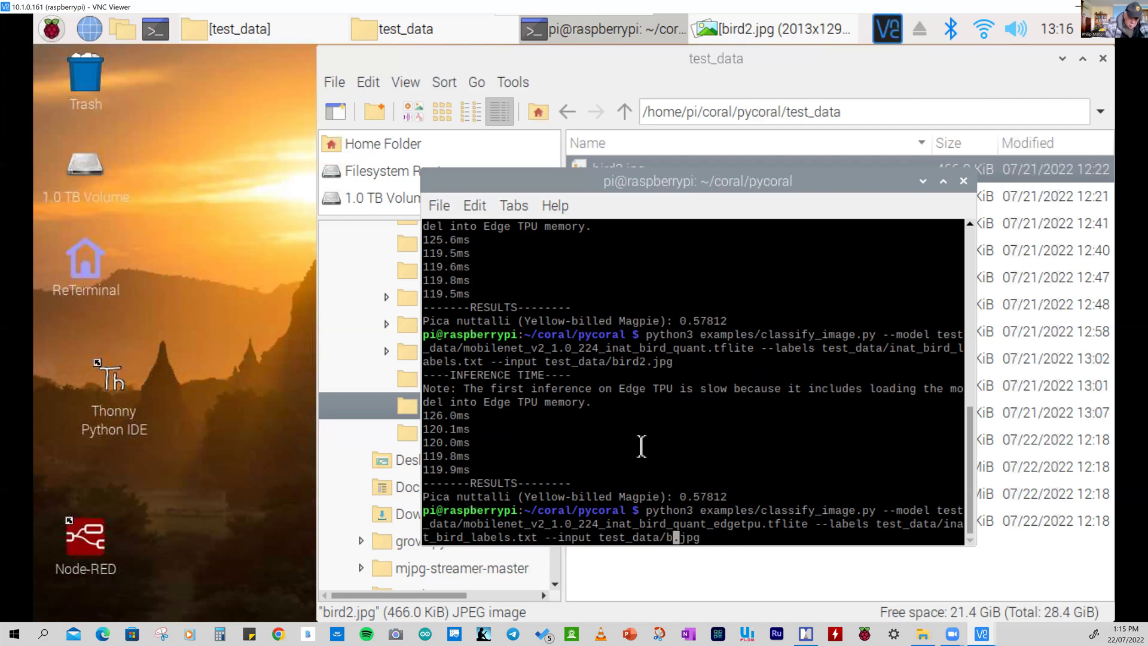
type("rd2")
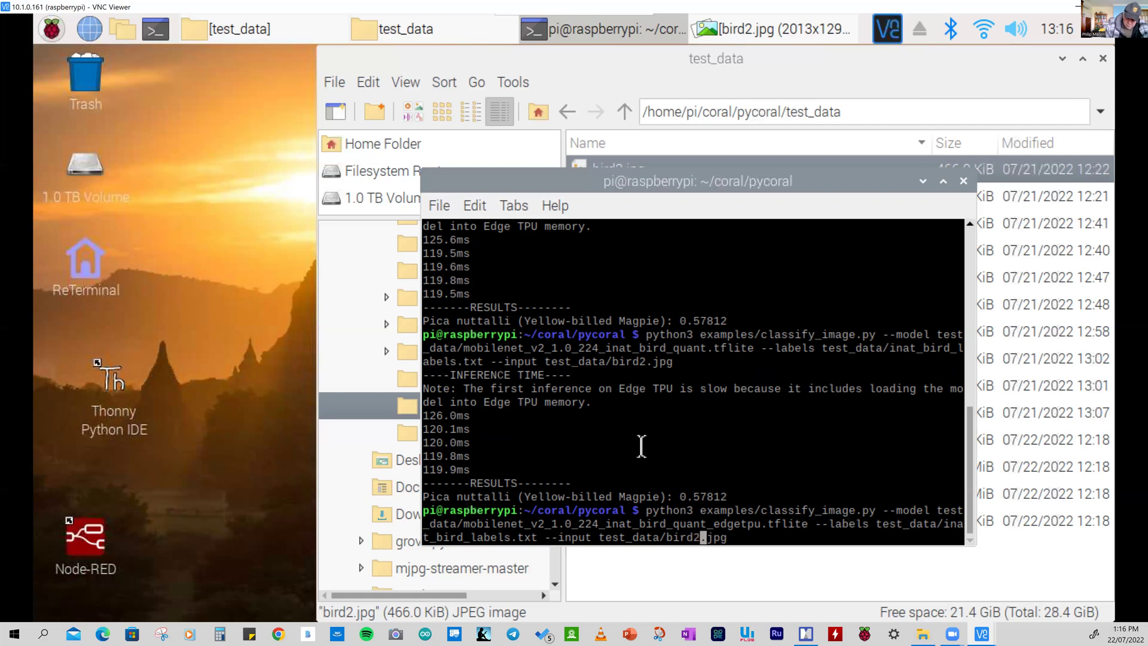
key("Right")
key("Right")
key("Right")
key("Right")
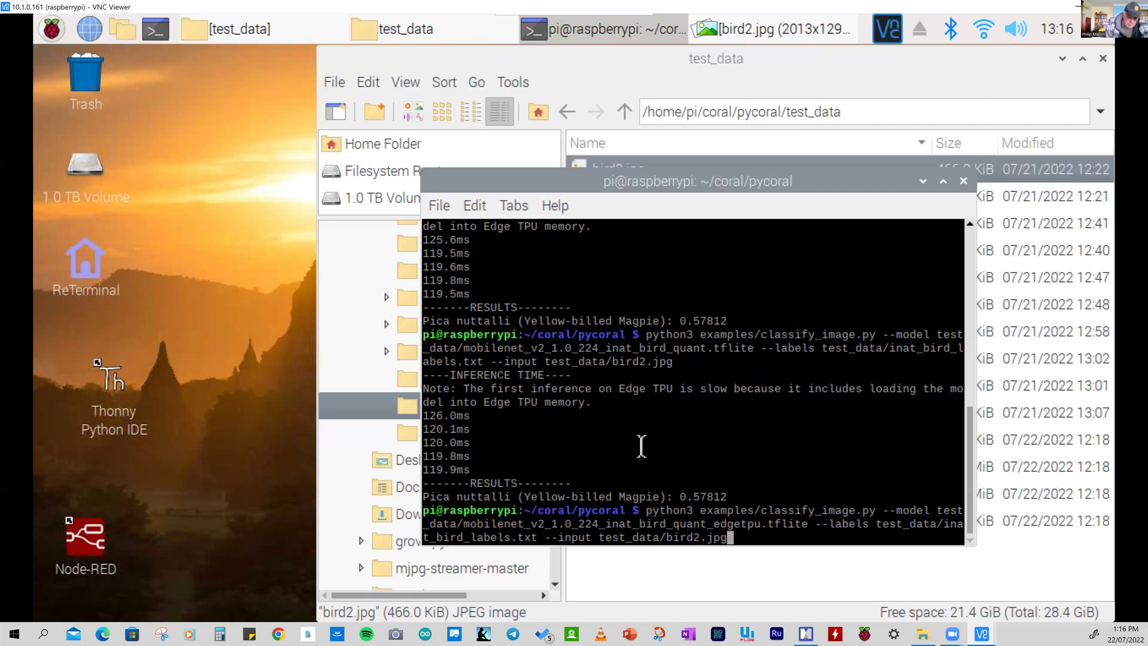
key("Return")
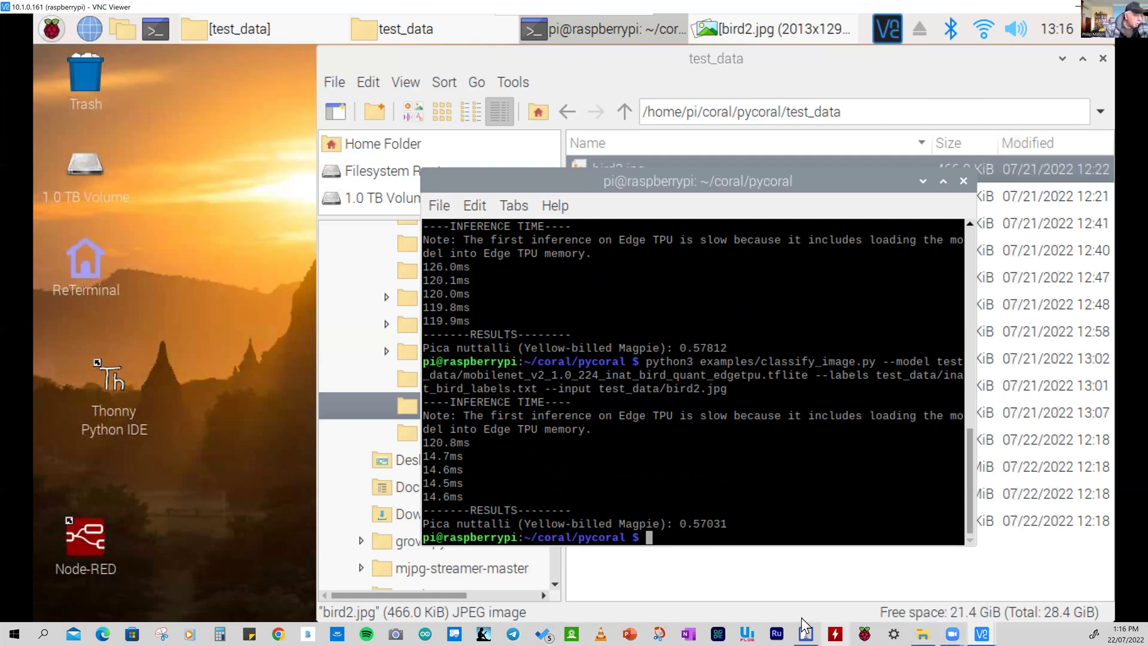
key("alt+Tab")
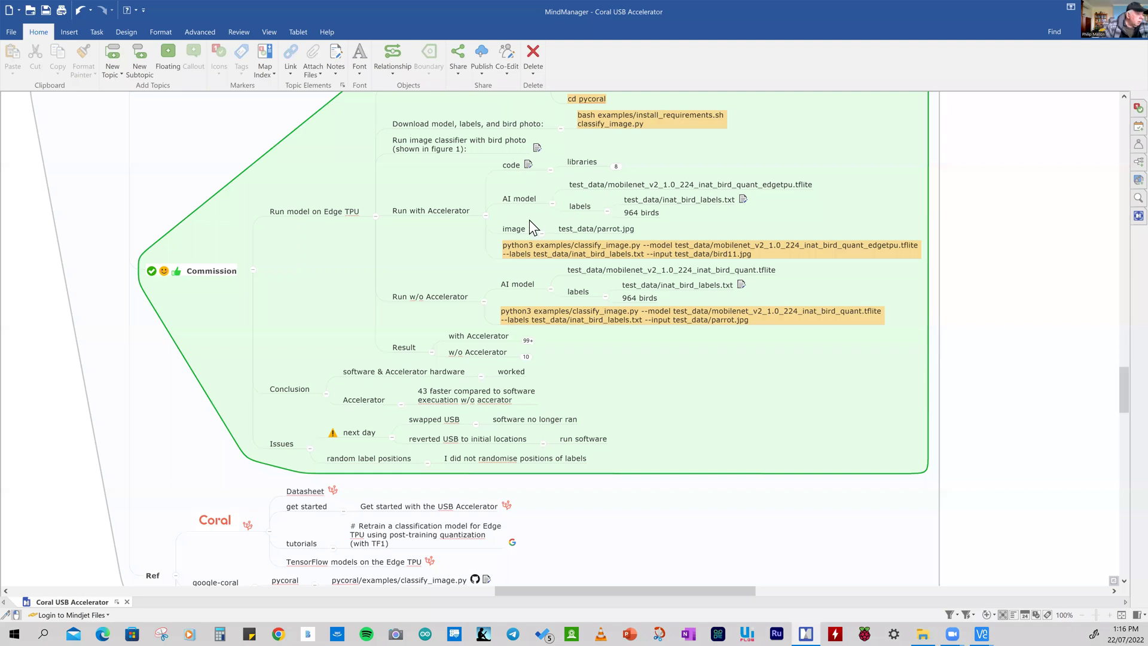
Expand 'with Accelerator' and its 'other birds' branch to show the Scarlet Macaw and Yellow-billed magpie results
left_click(526, 283)
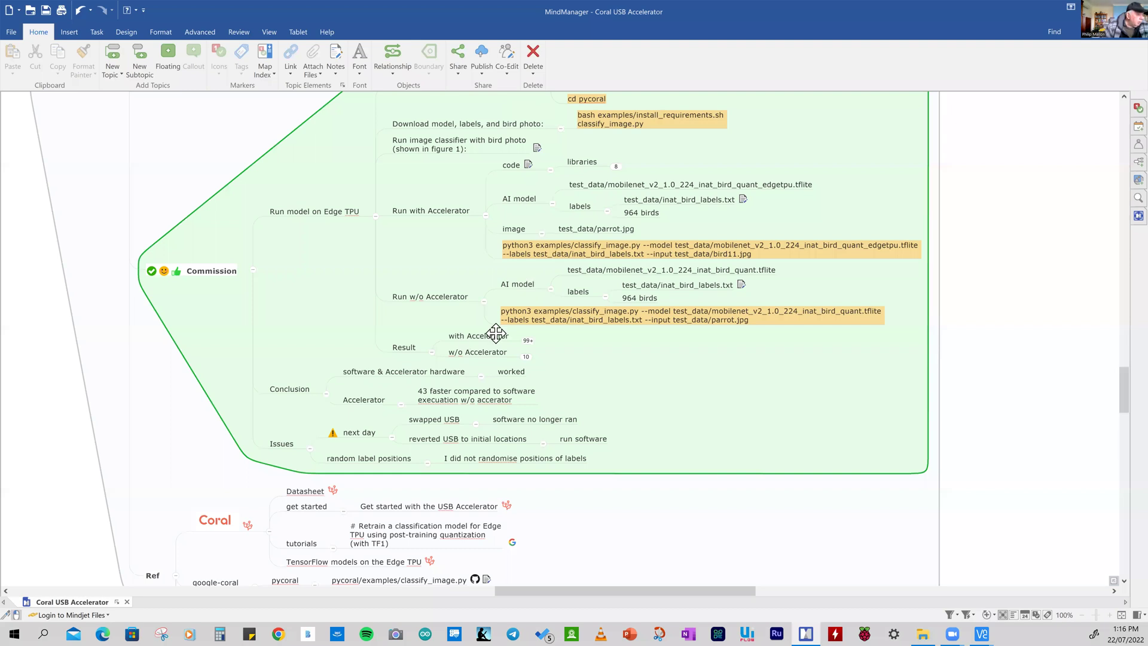
left_click(531, 343)
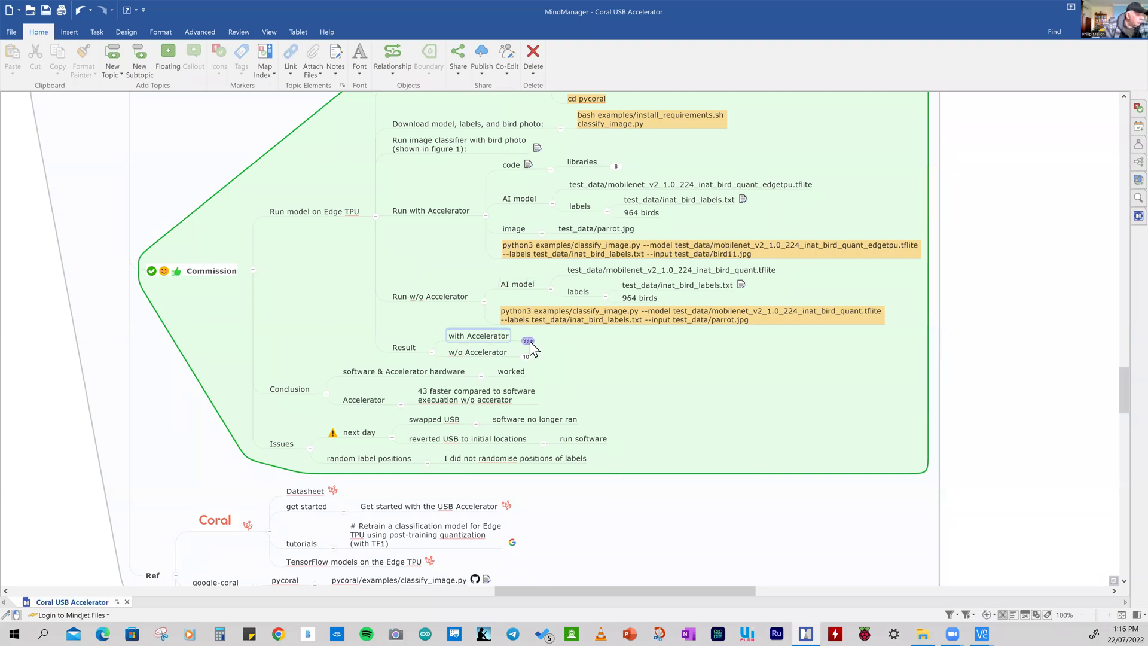
left_click(528, 341)
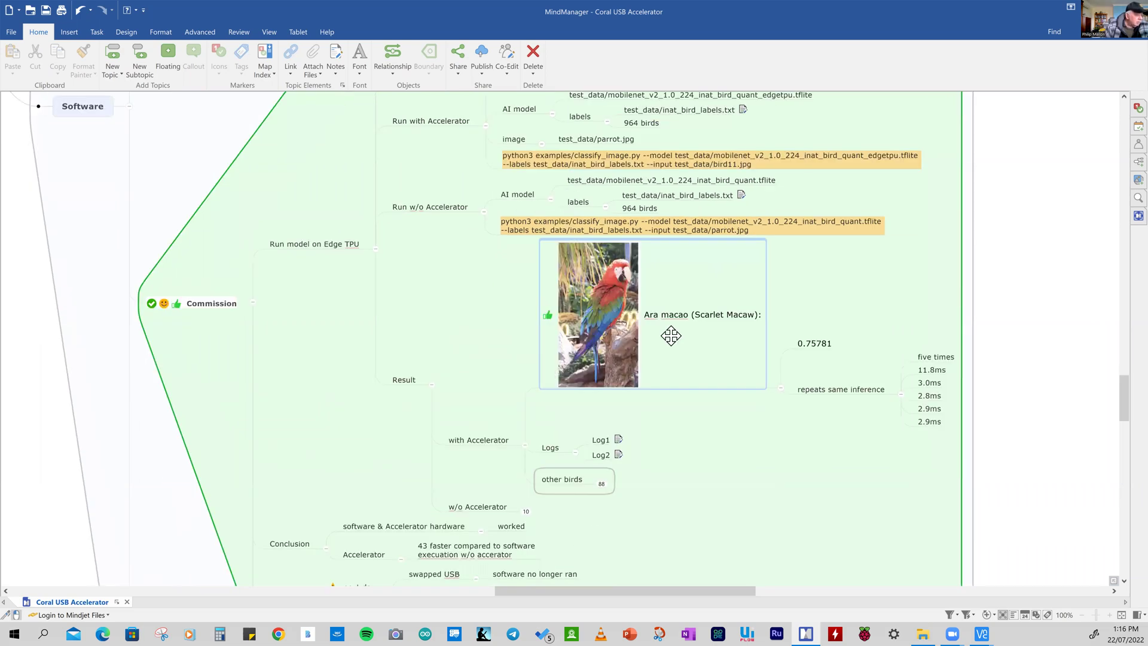
scroll(628, 370, "down", 1)
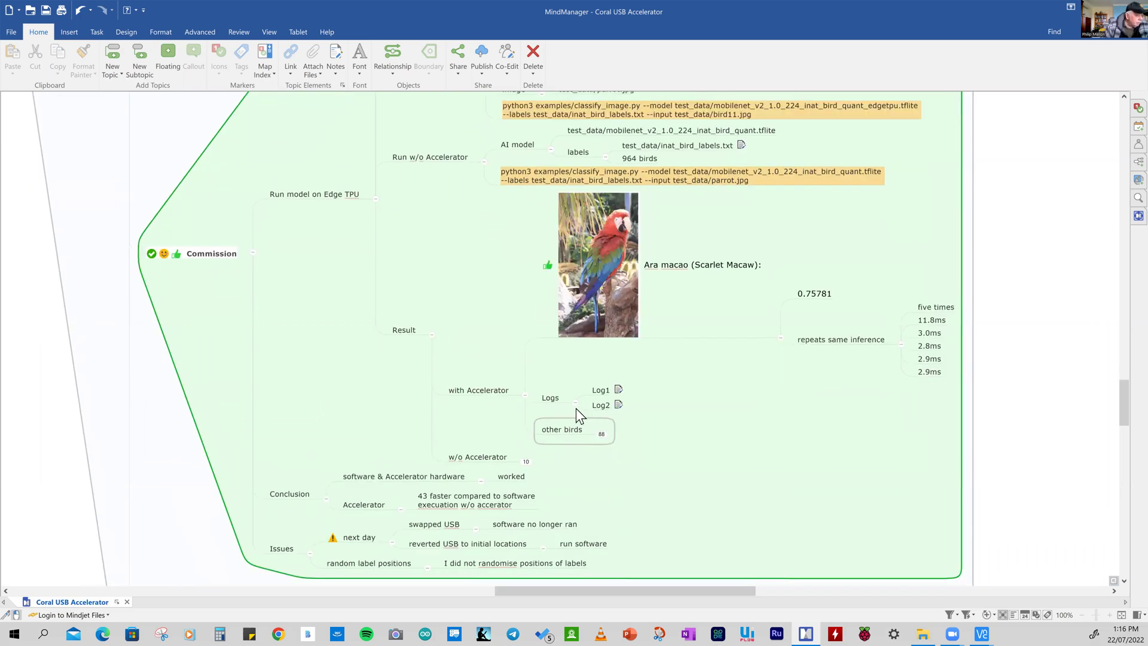
left_click(605, 435)
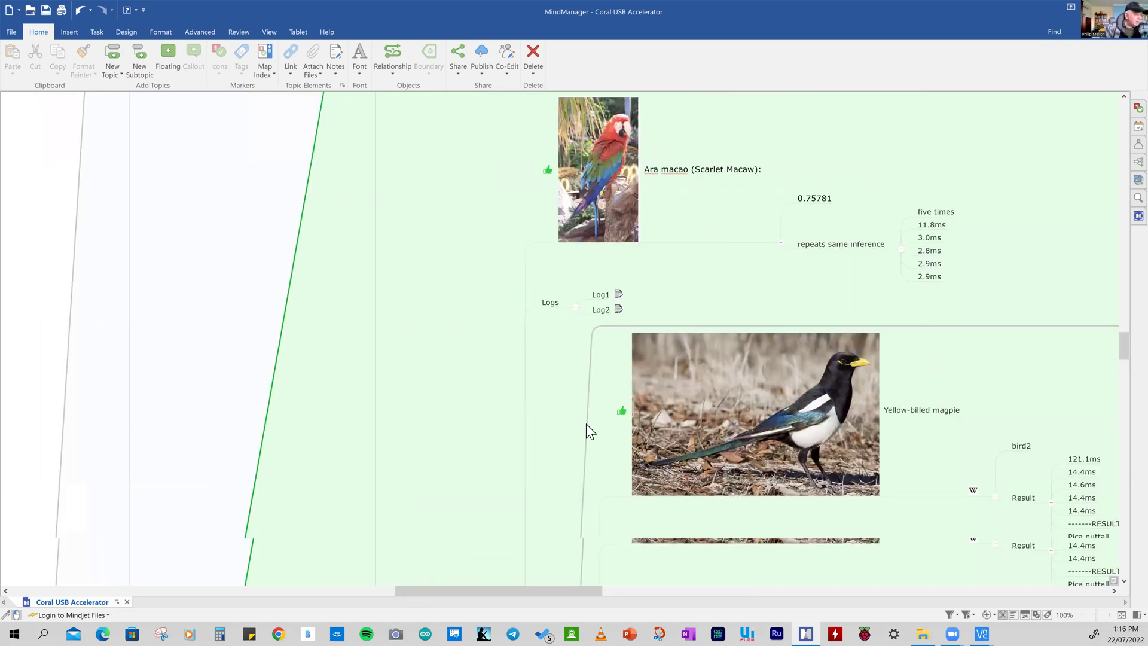
scroll(586, 423, "down", 6)
scroll(585, 573, "down", 4)
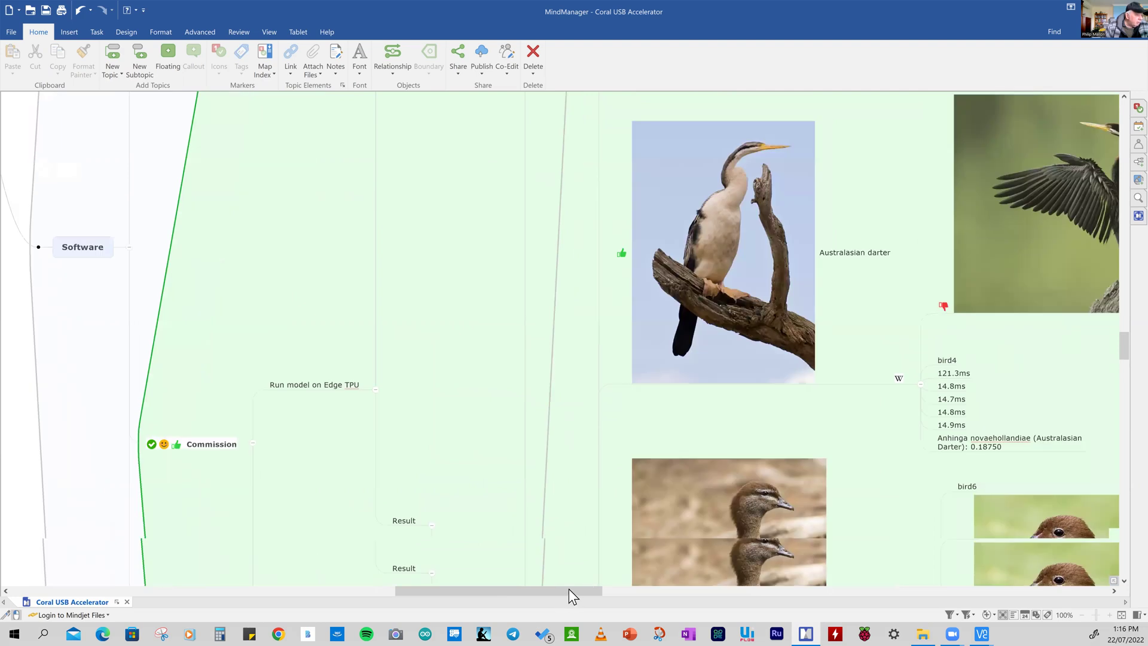
scroll(569, 589, "down", 2)
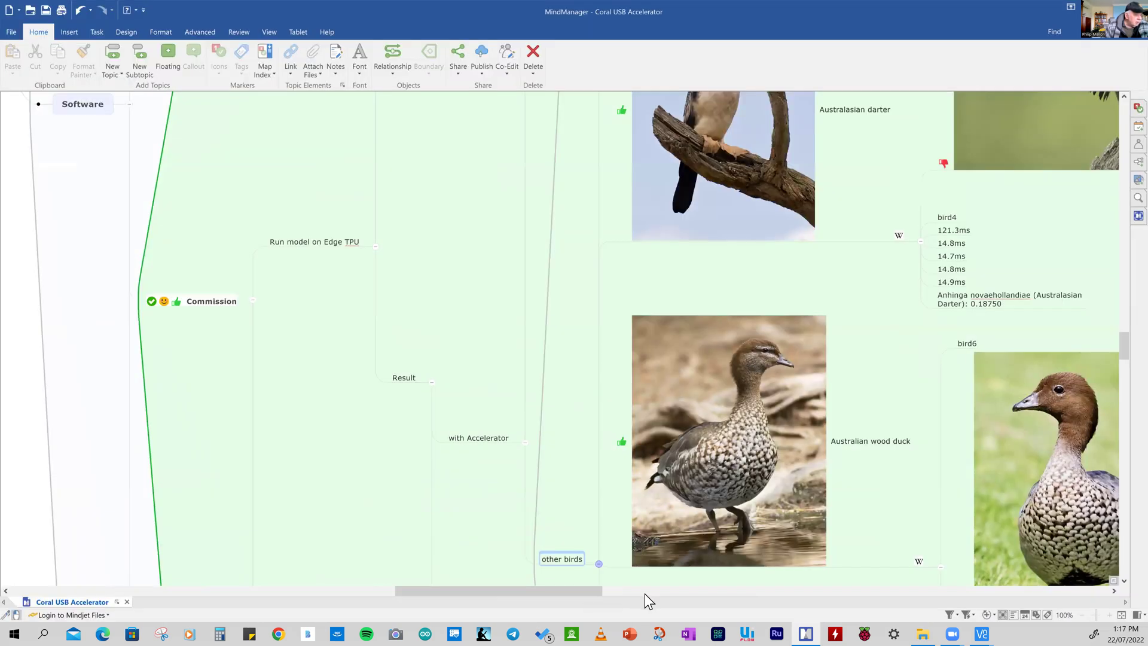
scroll(645, 598, "right", 3)
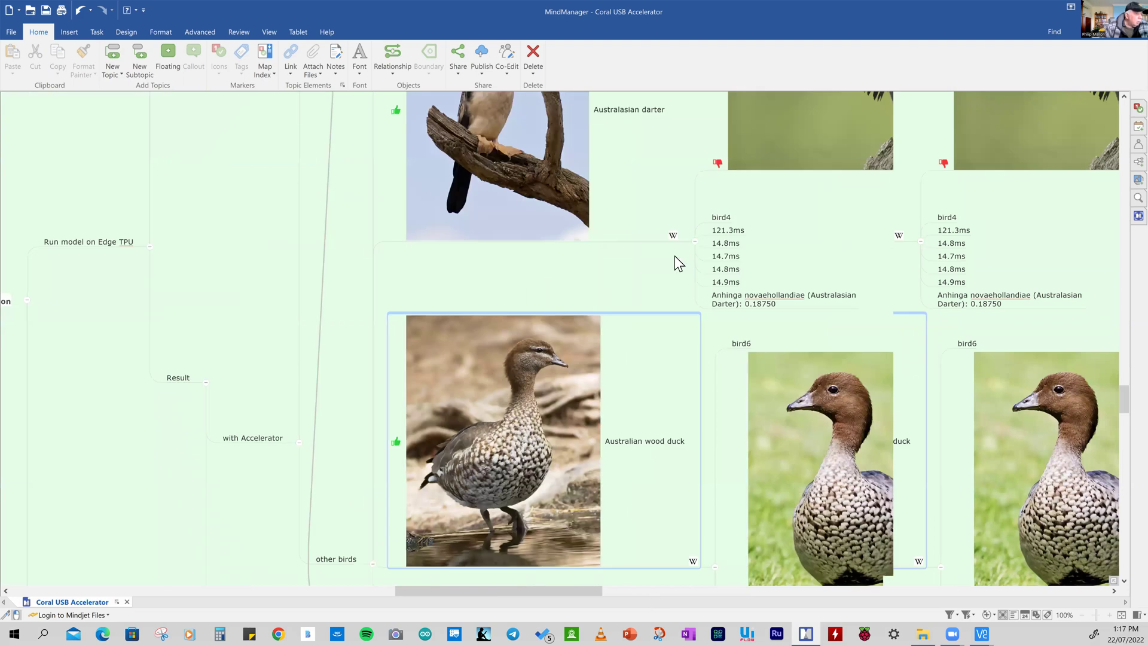
scroll(675, 257, "right", 1)
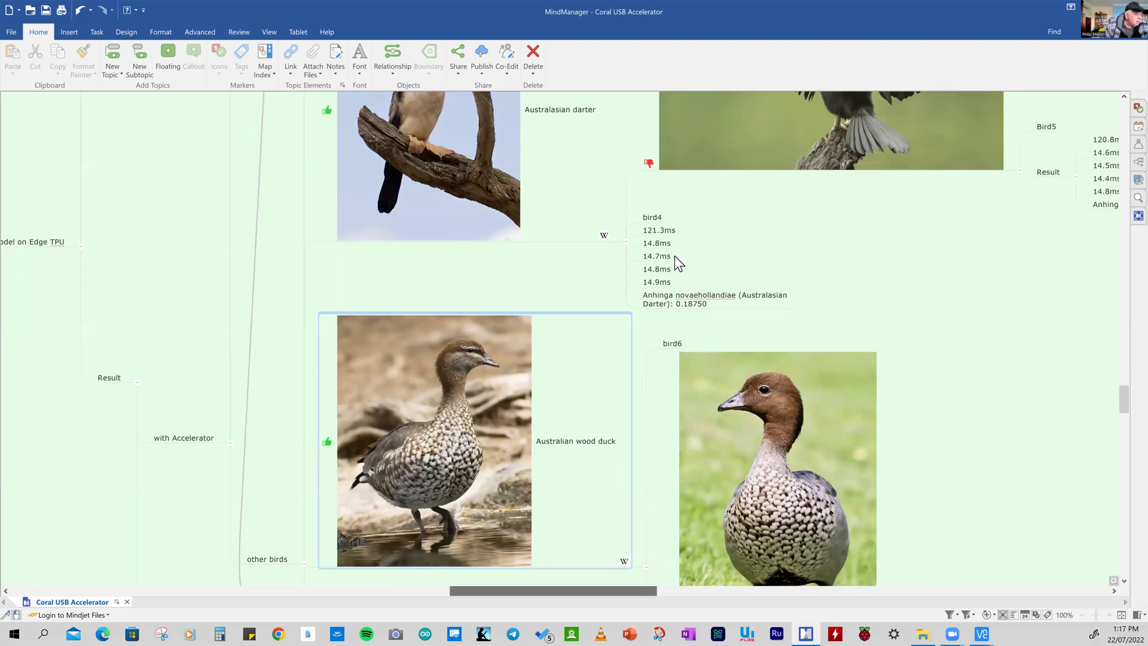
scroll(439, 267, "up", 3)
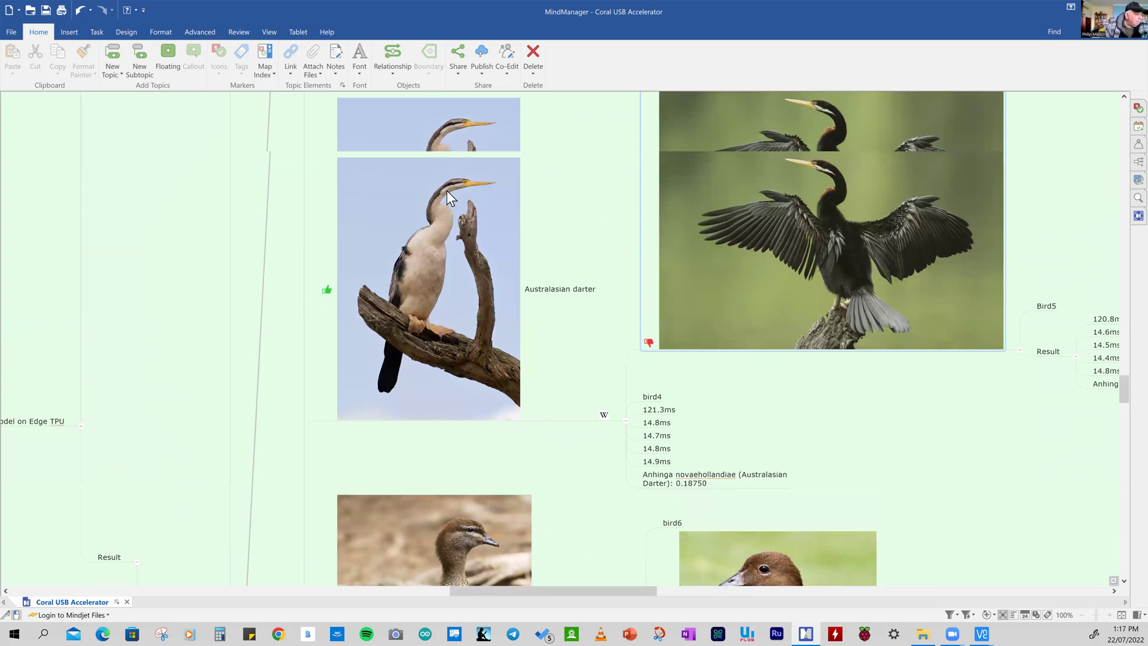
left_click(386, 334)
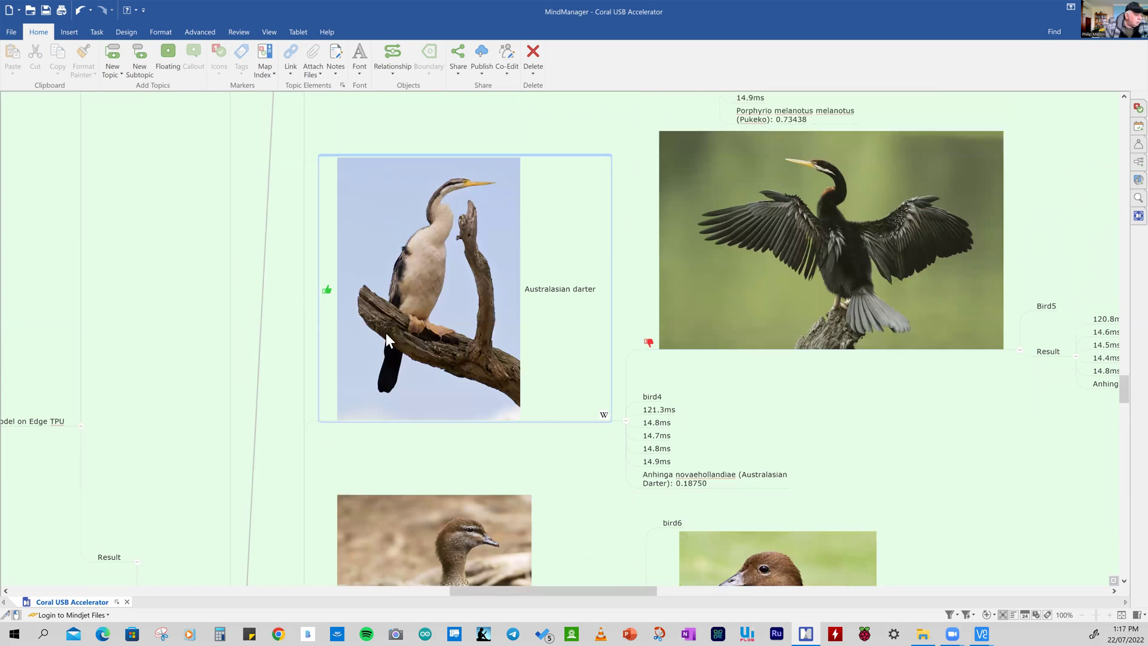
left_click(688, 484)
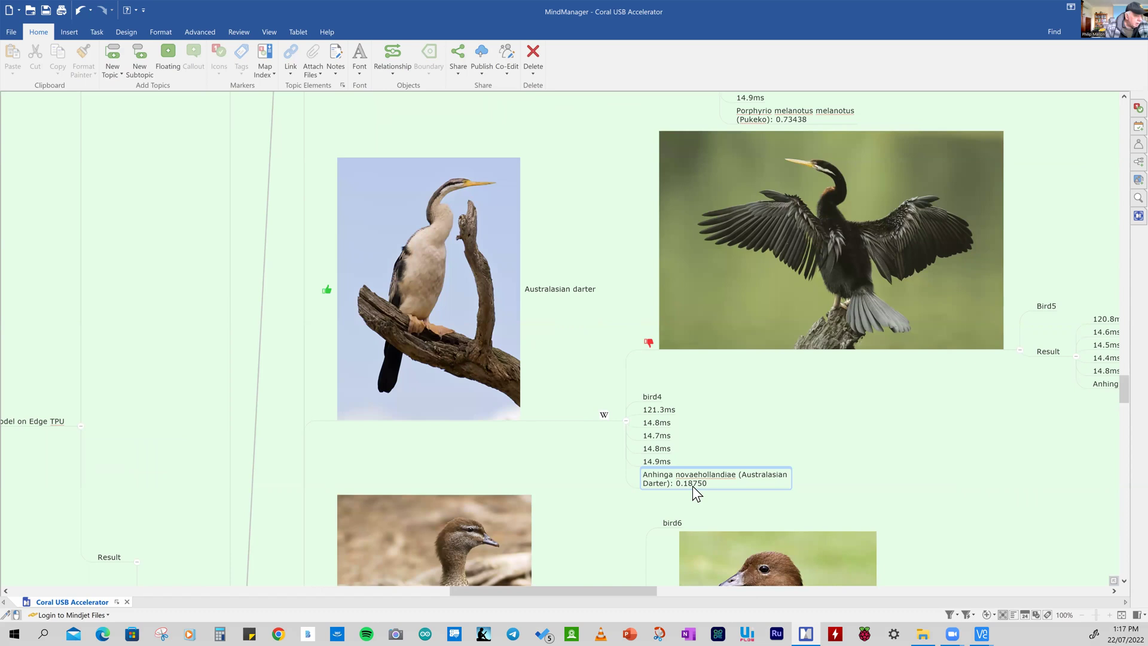
left_click(649, 583)
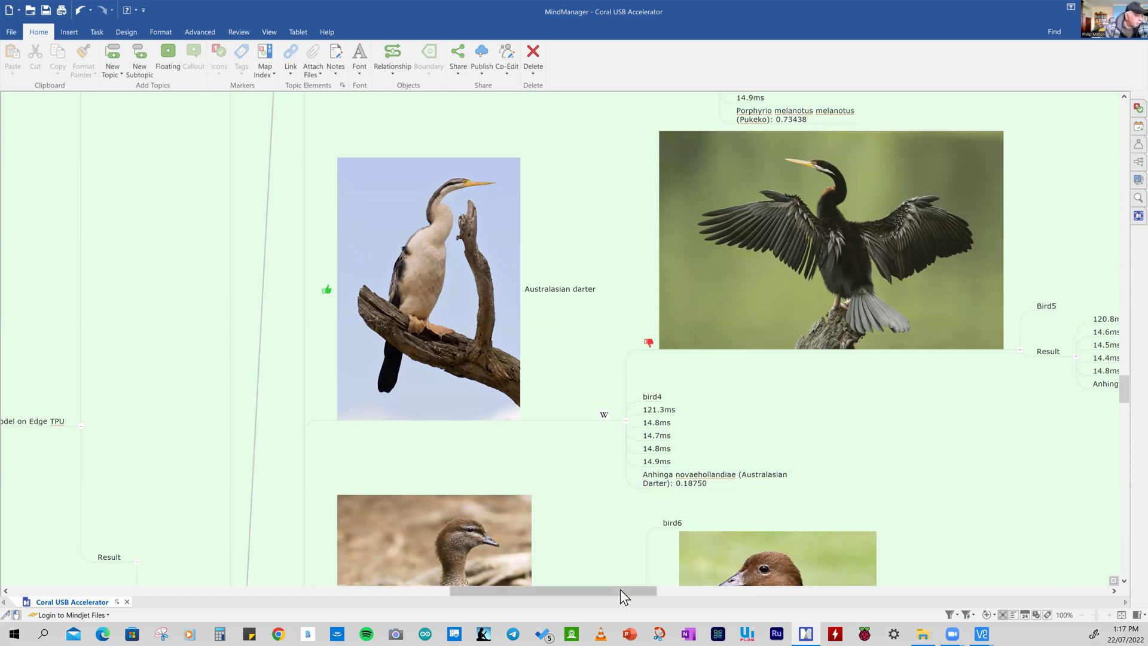
scroll(645, 597, "right", 3)
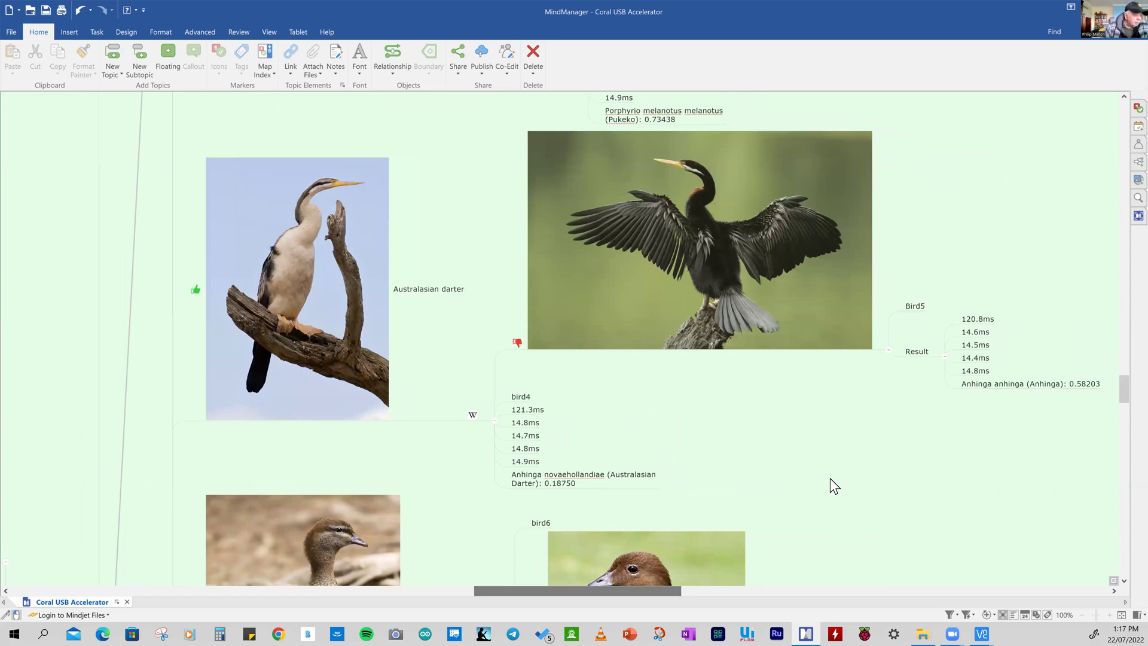
left_click(778, 276)
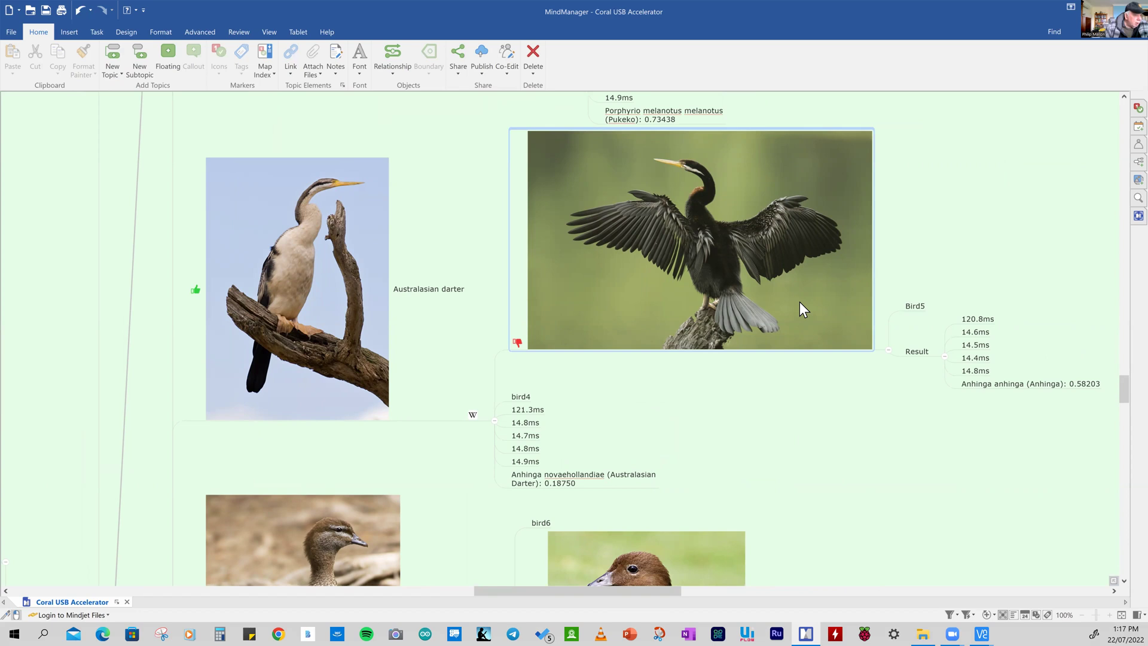
left_click(984, 388)
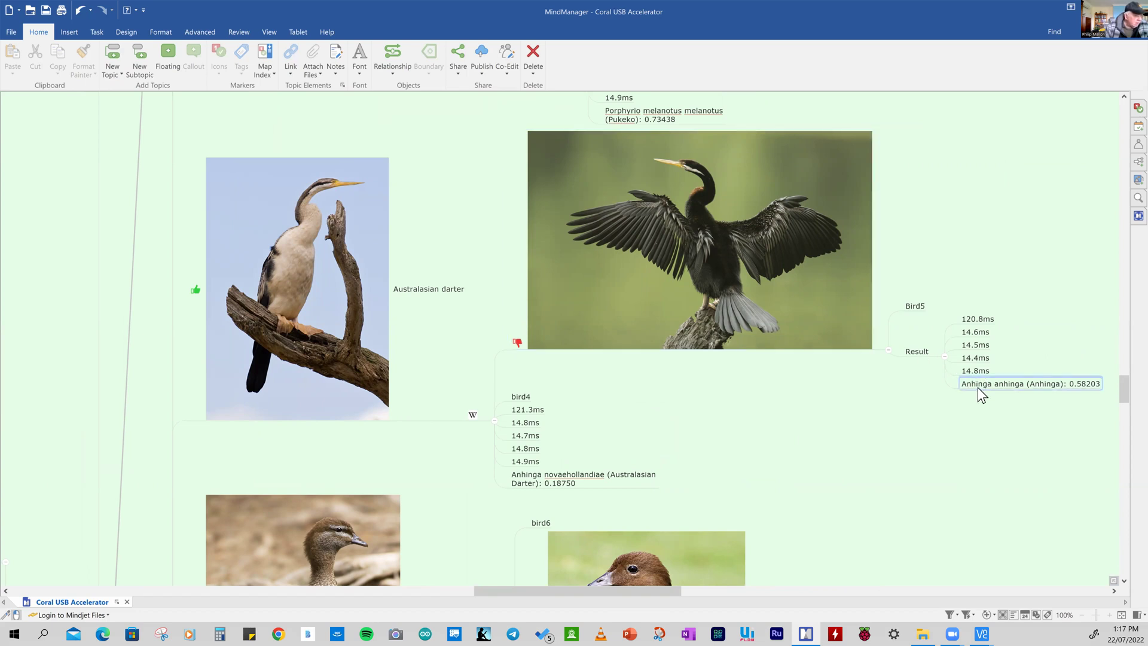
left_click(798, 450)
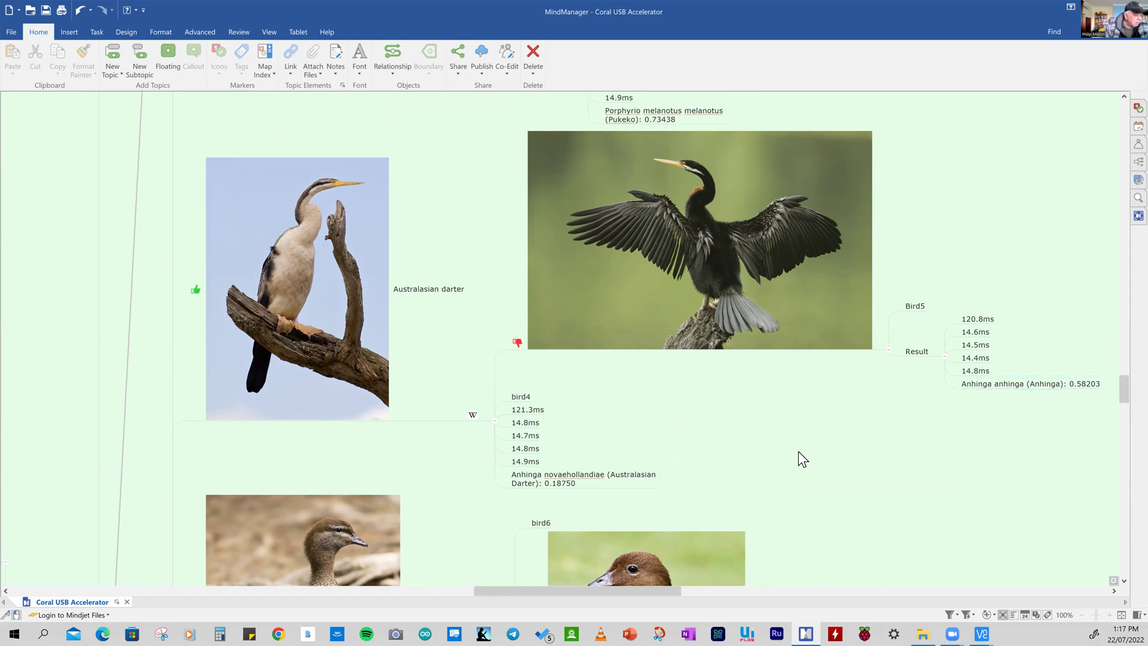
scroll(784, 443, "down", 2)
scroll(751, 426, "down", 2)
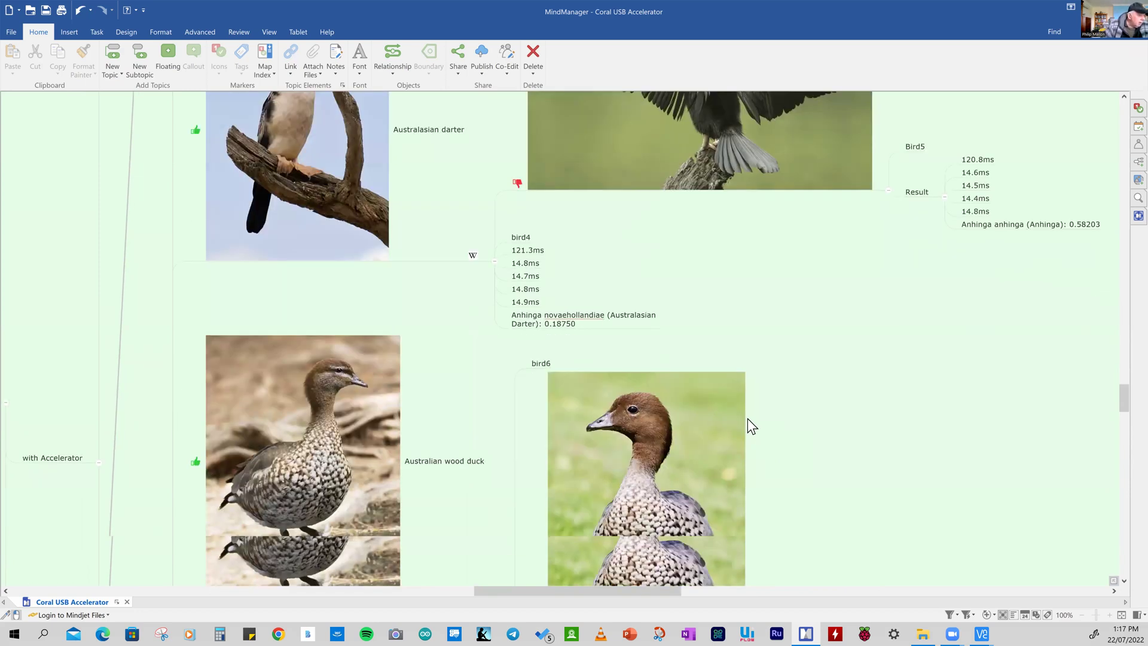
scroll(749, 425, "down", 1)
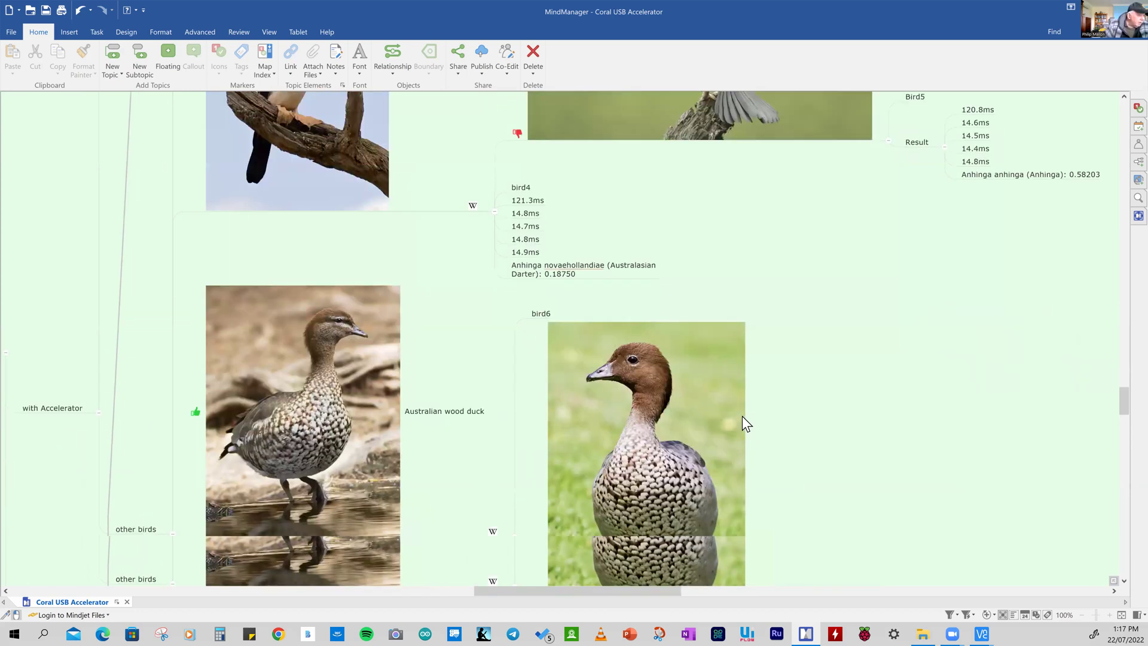
scroll(741, 418, "down", 1)
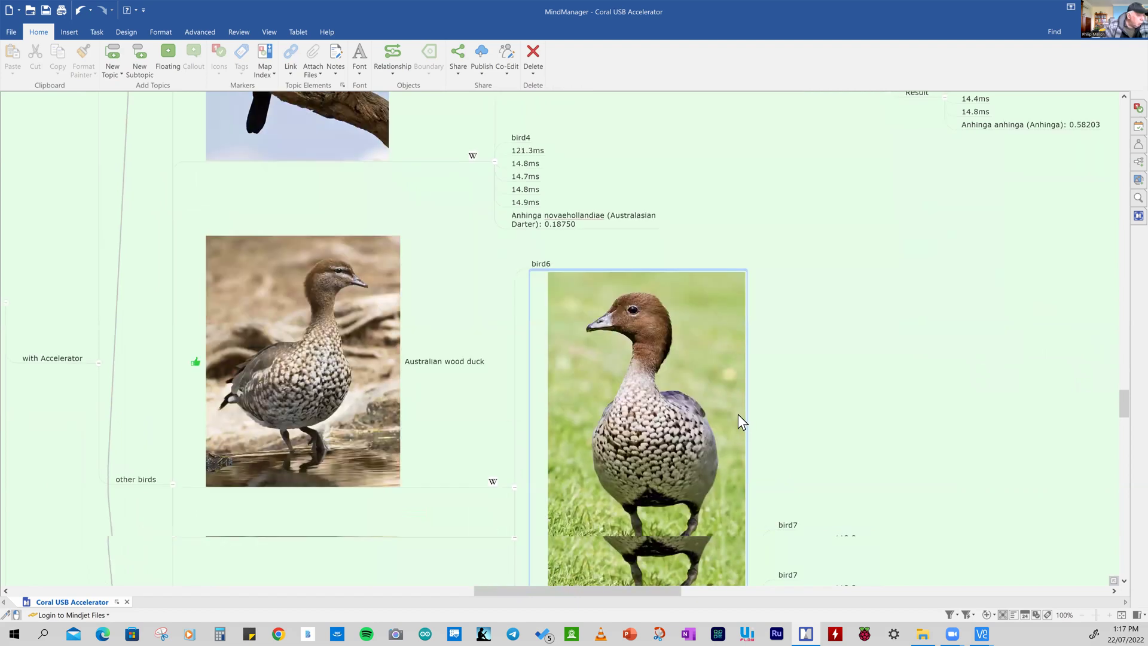
scroll(738, 414, "down", 2)
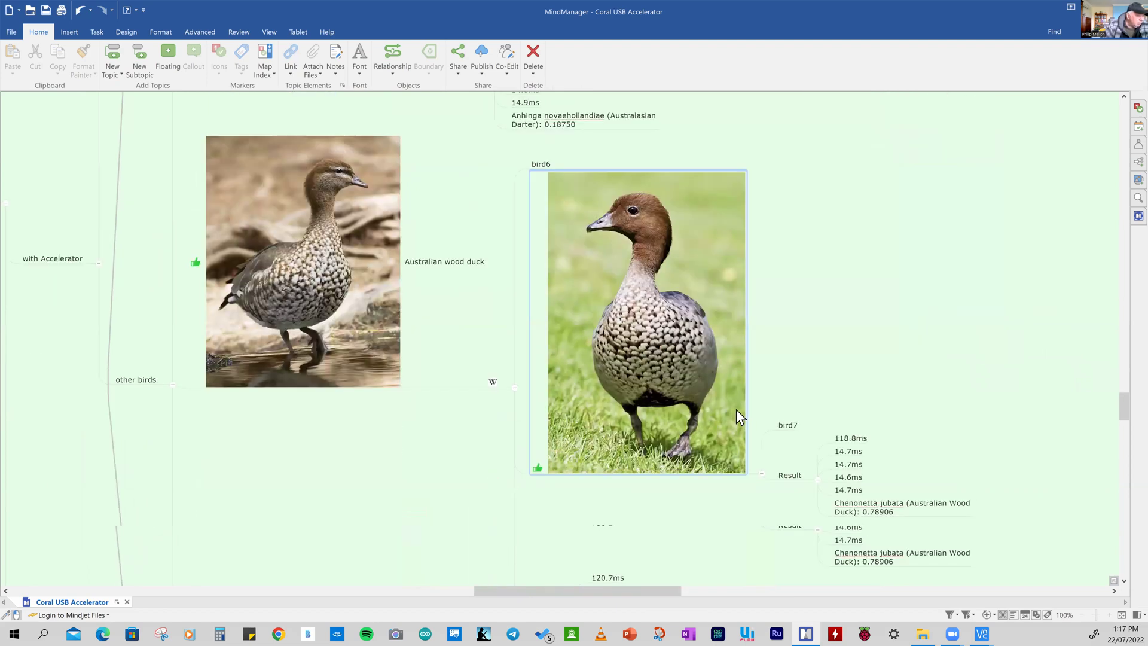
scroll(737, 415, "down", 1)
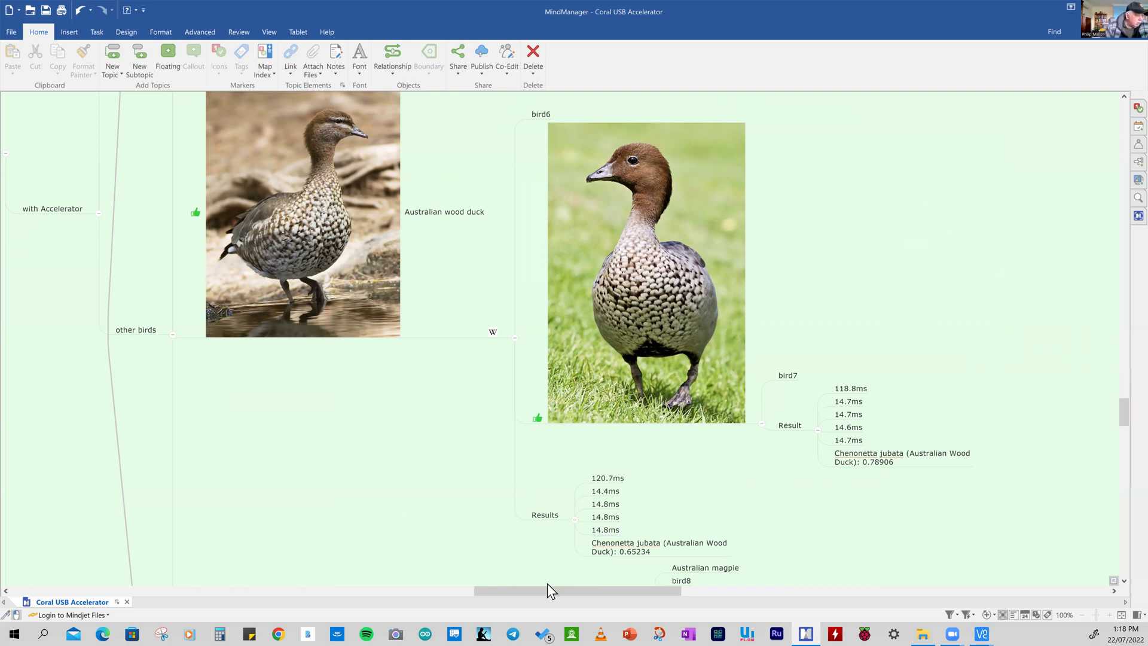
Collapse the Commission topic and bring the Ref branch's Coral, google-coral and Cloud TPU links into view
left_click_drag(528, 589, 430, 580)
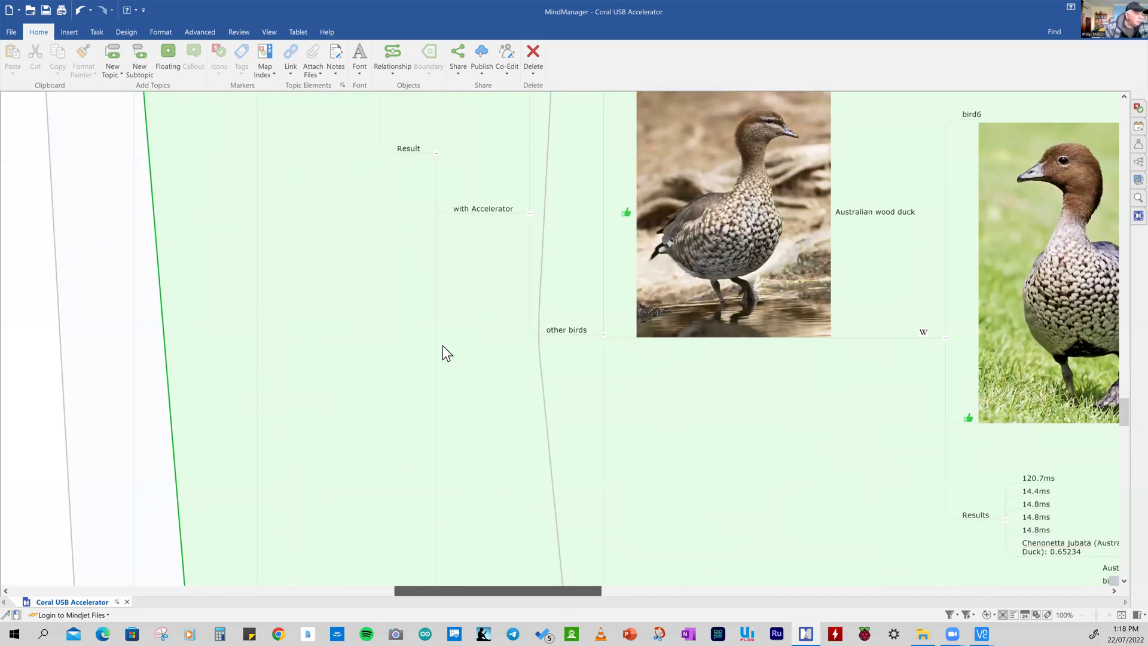
scroll(442, 346, "up", 2)
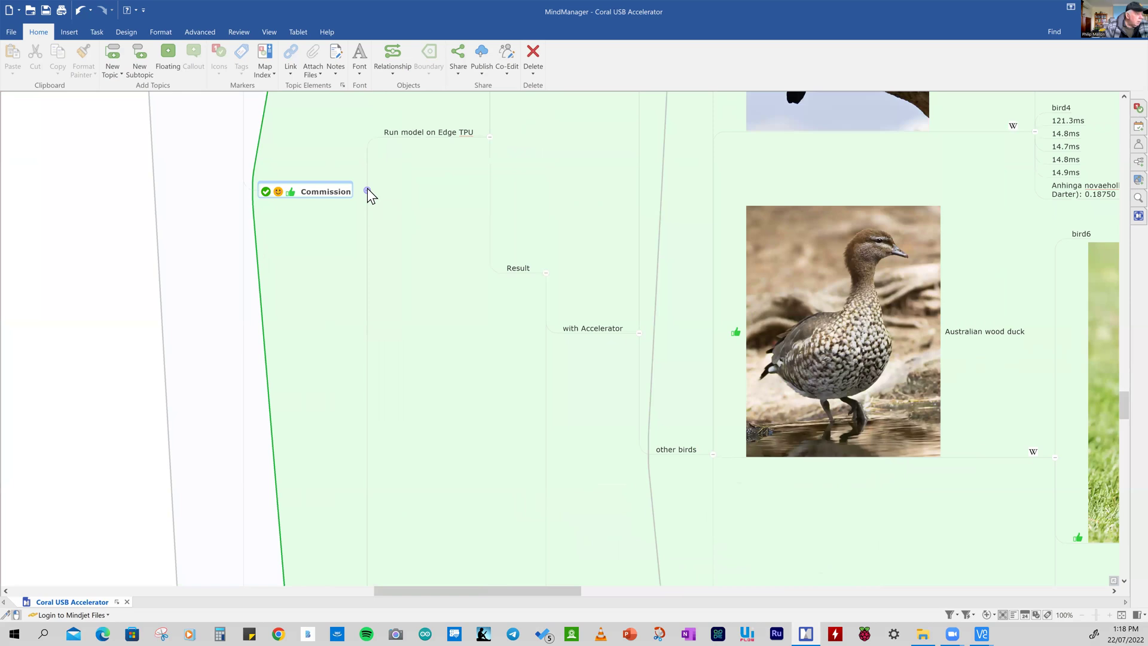
left_click(368, 190)
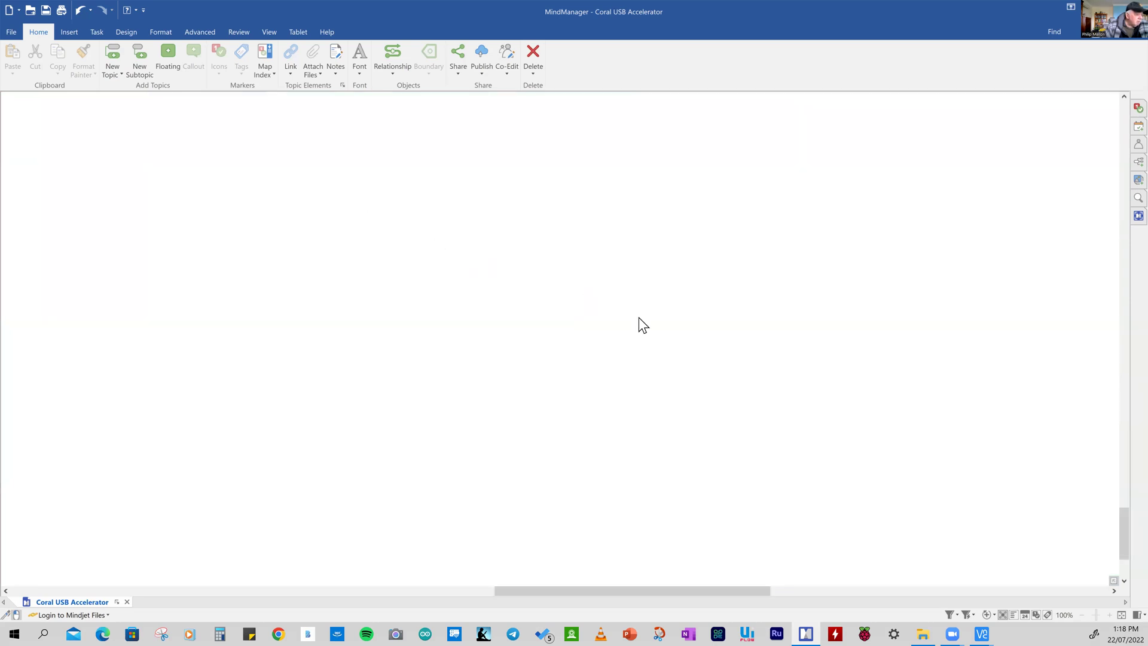
scroll(627, 538, "up", 1)
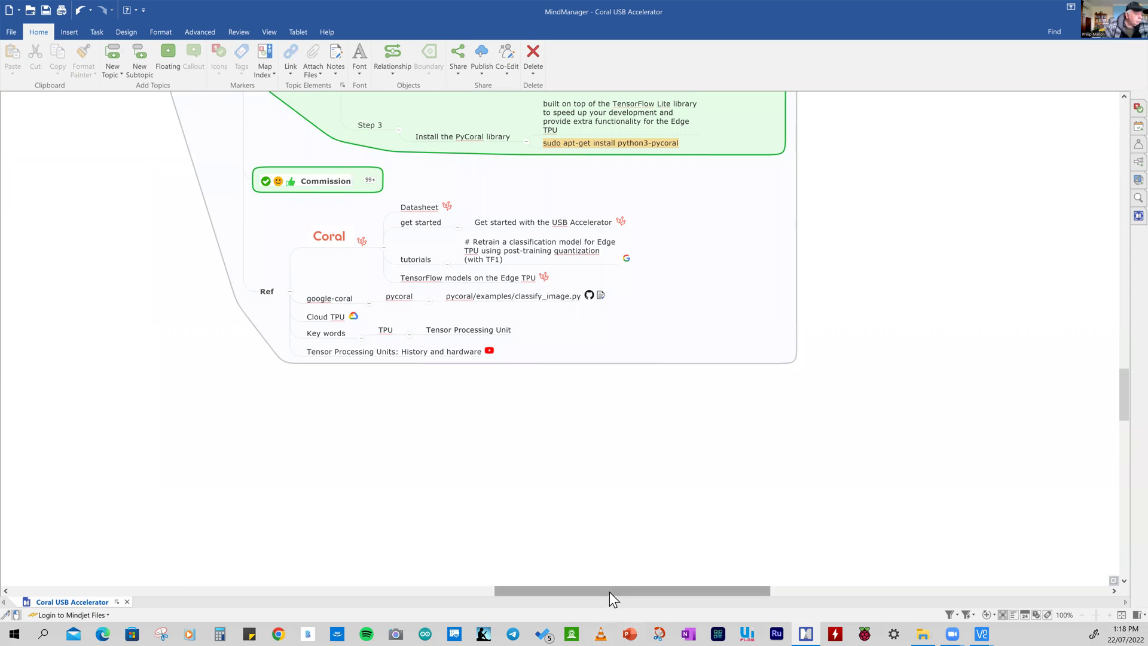
scroll(555, 576, "left", 3)
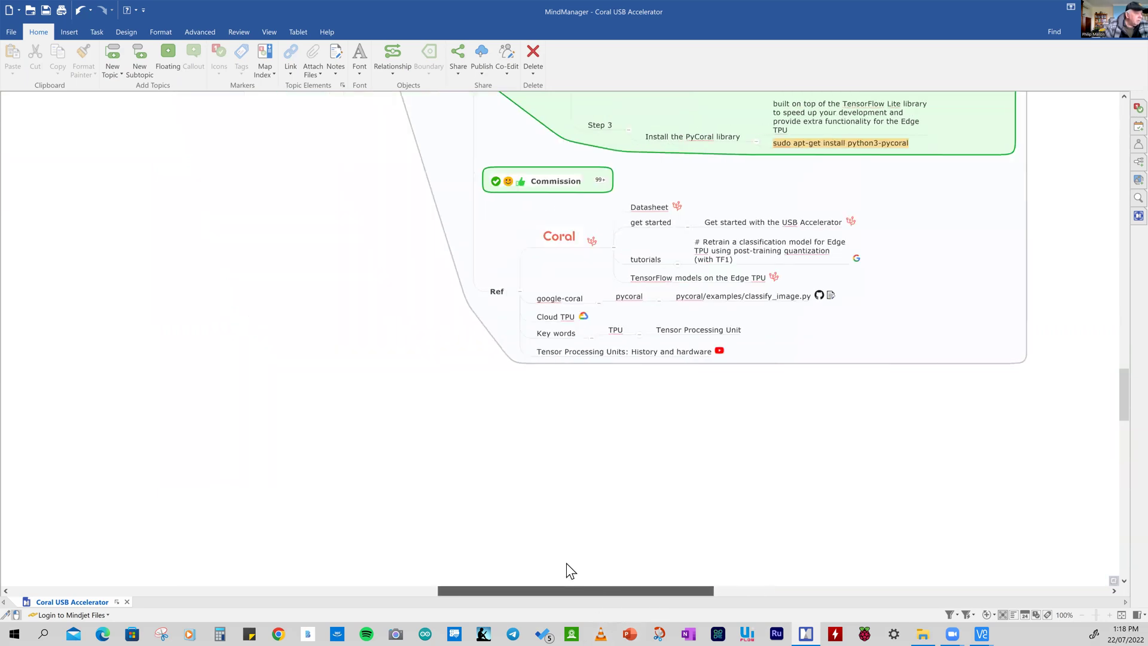
scroll(897, 545, "up", 2)
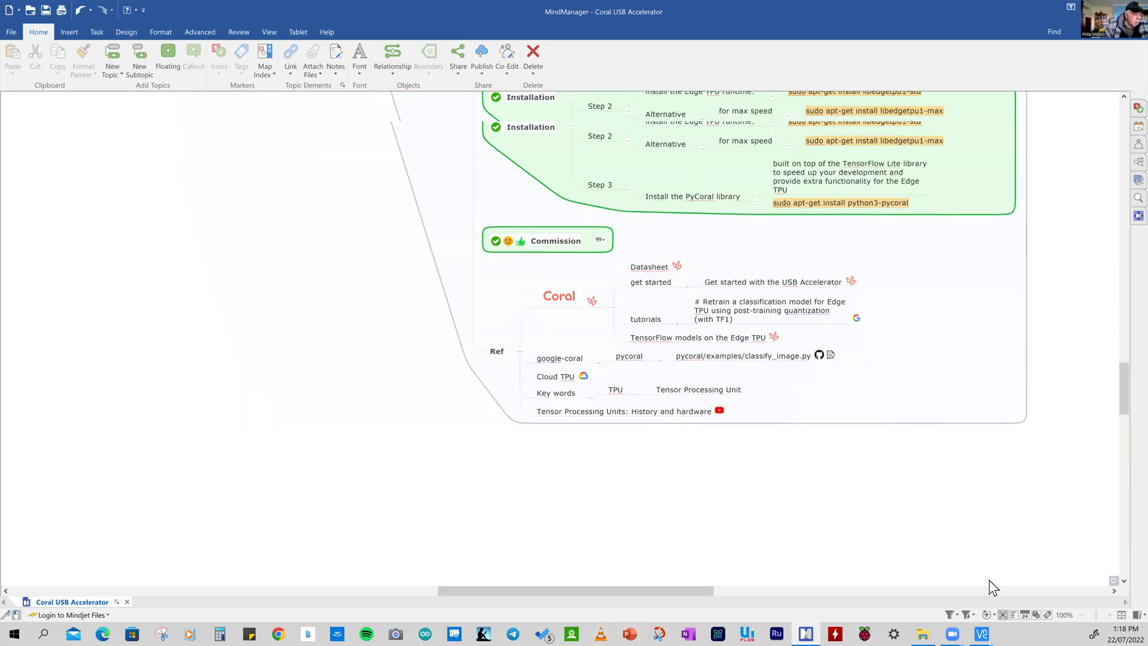
Zoom the map to 200% so the Ref branch links are readable
left_click(1071, 609)
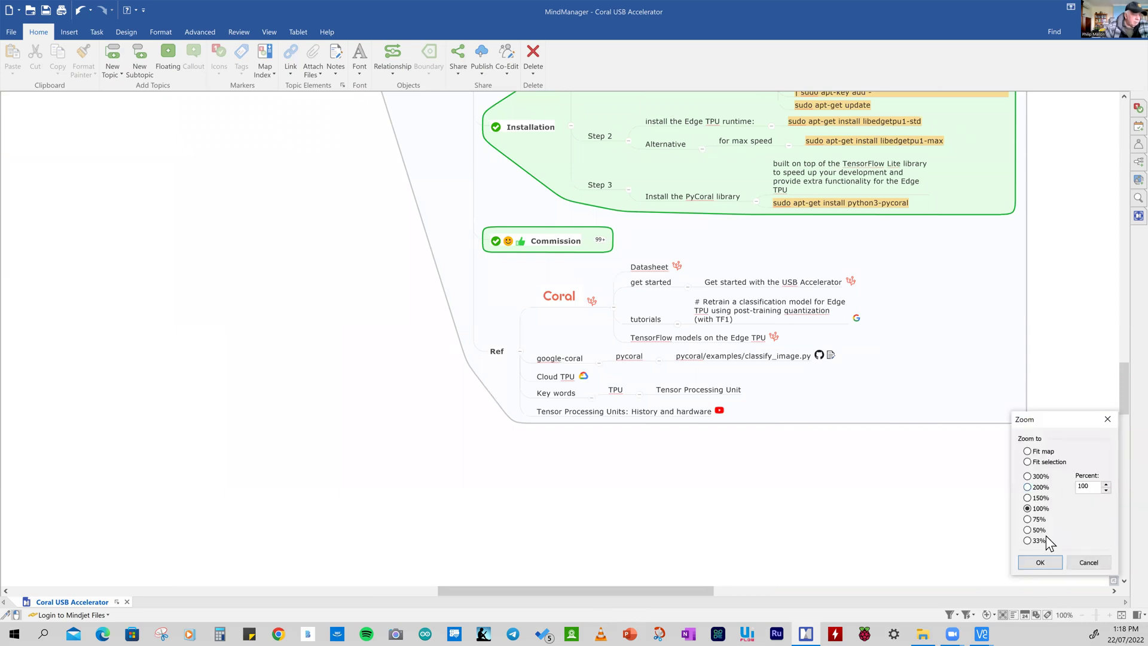
left_click(1041, 562)
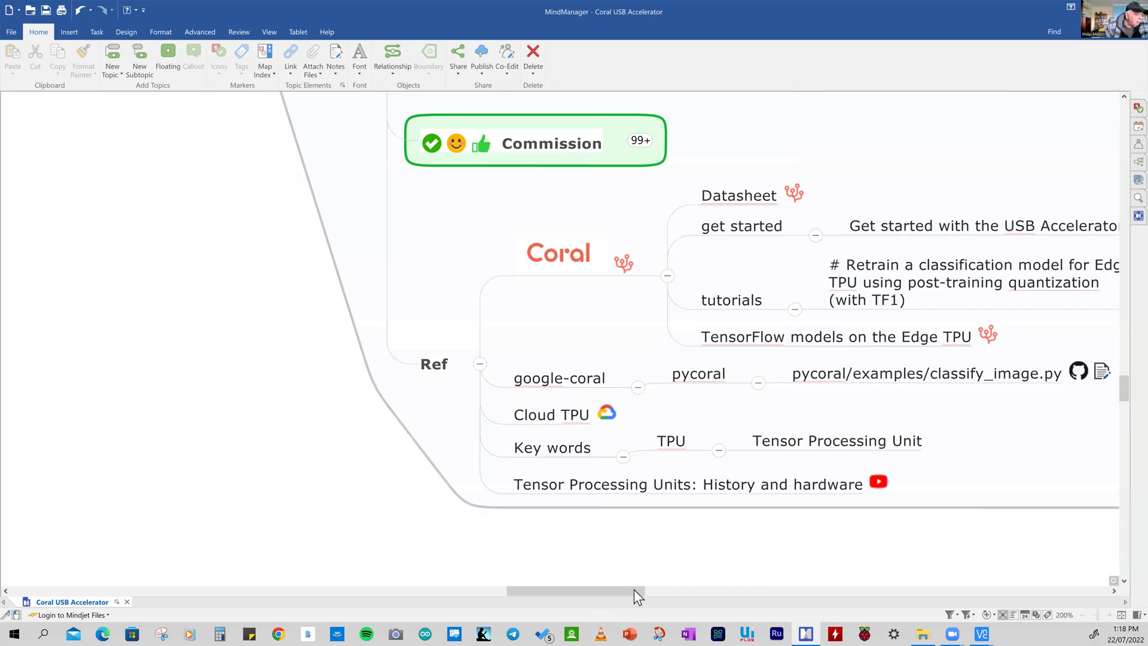
left_click_drag(645, 590, 662, 591)
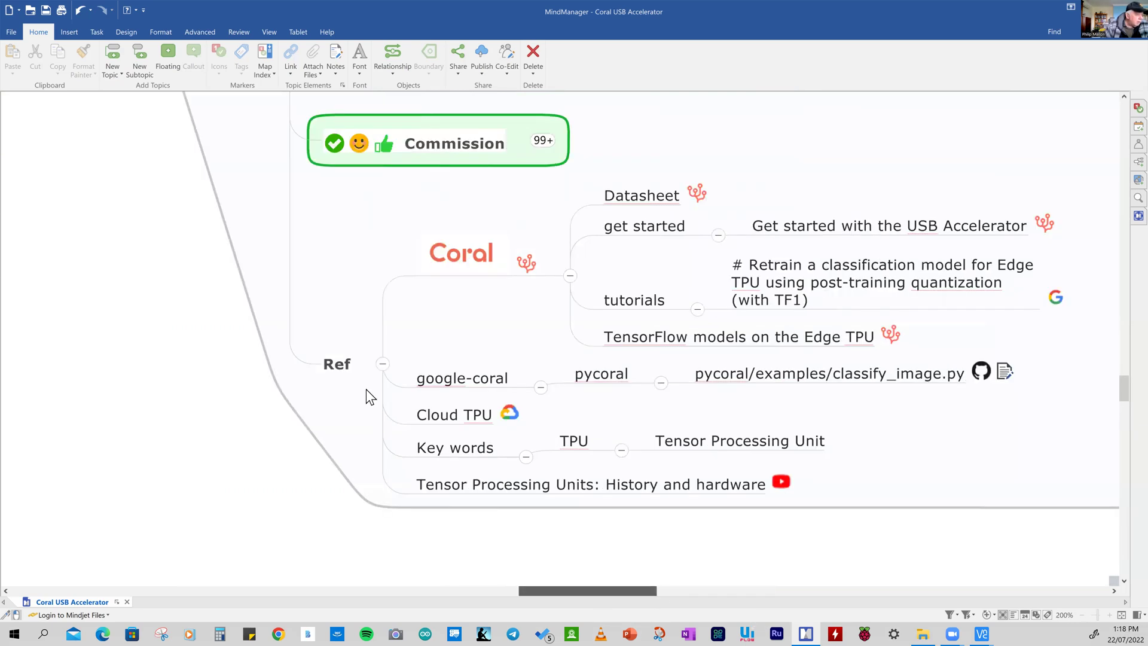